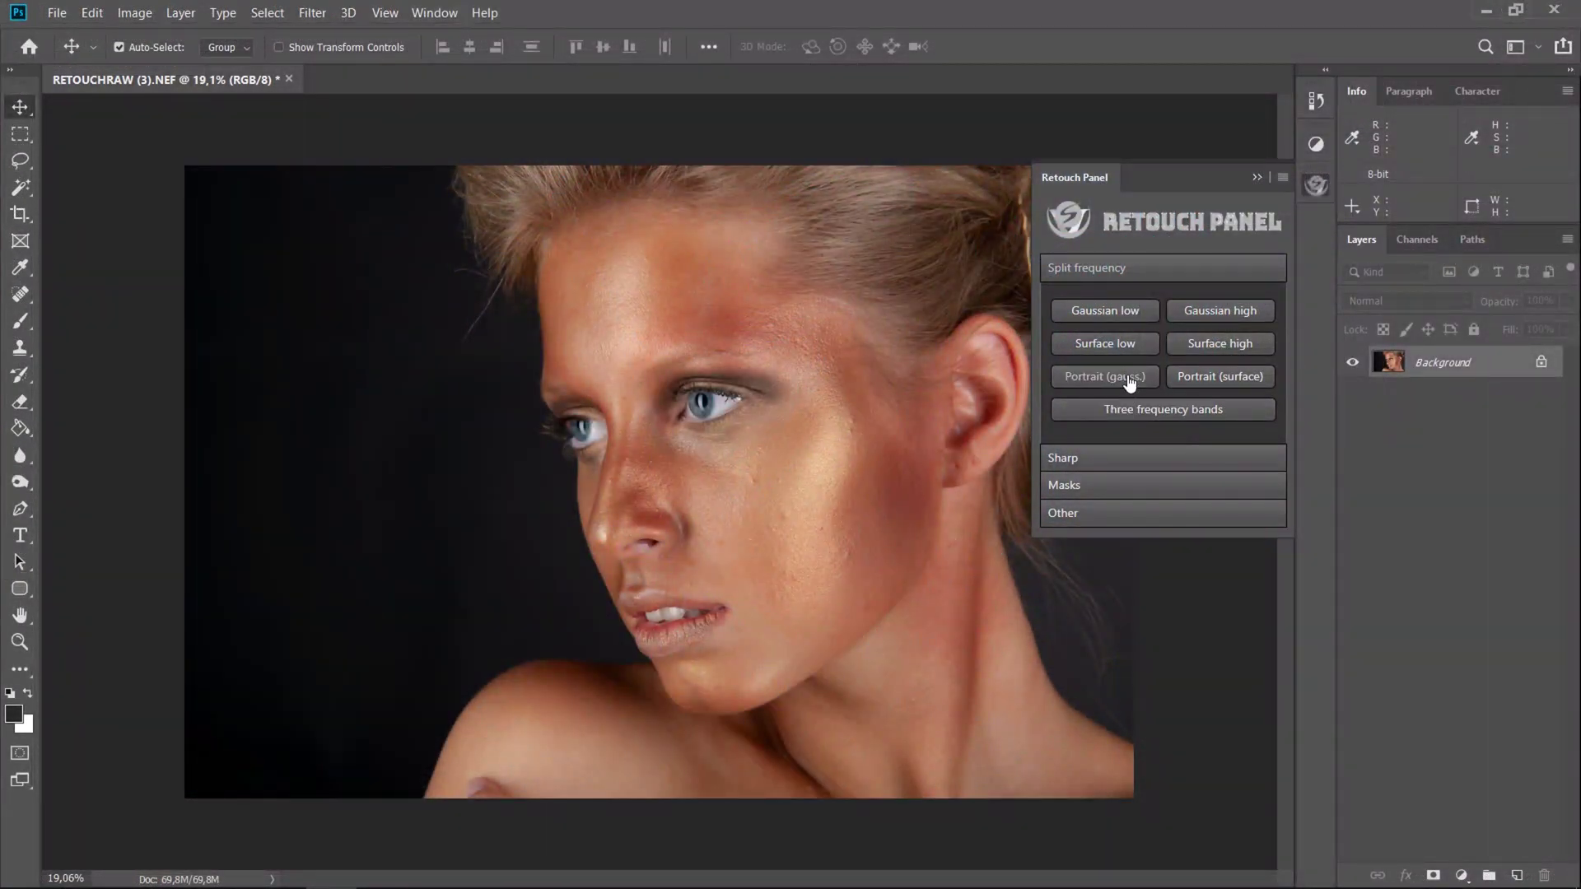
Run the Portrait (gauss.) frequency split on the portrait, marking the face with a rectangular selection
{"action": "left_click", "coordinate": [1128, 379]}
{"action": "left_click", "coordinate": [739, 348]}
{"action": "left_click_drag", "start_coordinate": [478, 181], "coordinate": [1071, 704]}
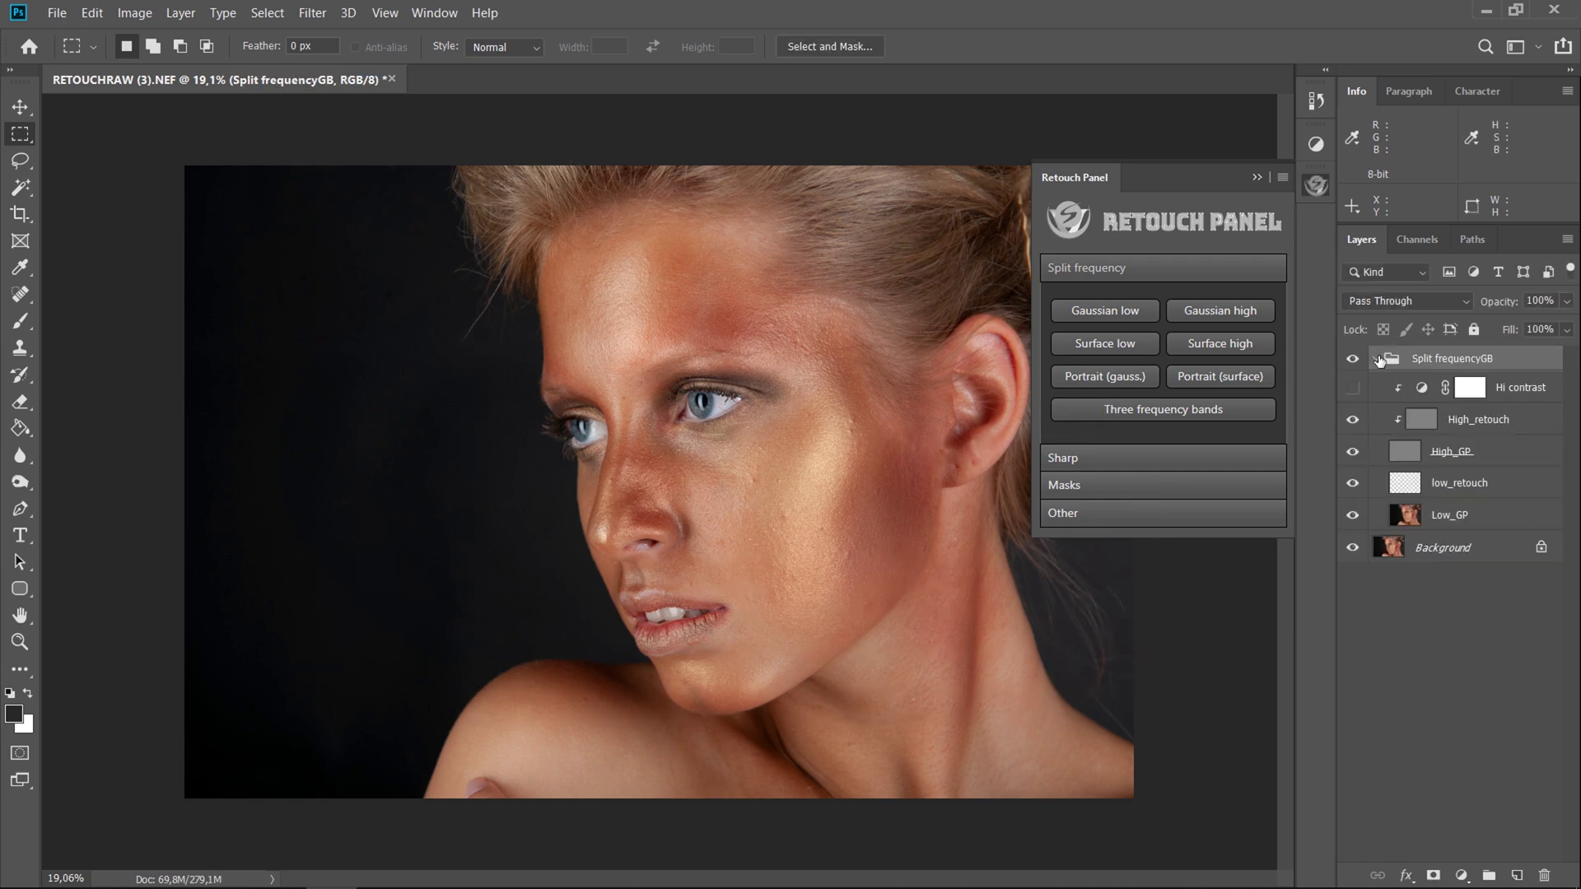
Select the High_retouch layer for clone stamping and make the Hi contrast layer visible
{"action": "left_click", "coordinate": [1456, 427]}
{"action": "key", "text": "s"}
{"action": "scroll", "coordinate": [807, 495], "scroll_direction": "up", "scroll_amount": 6}
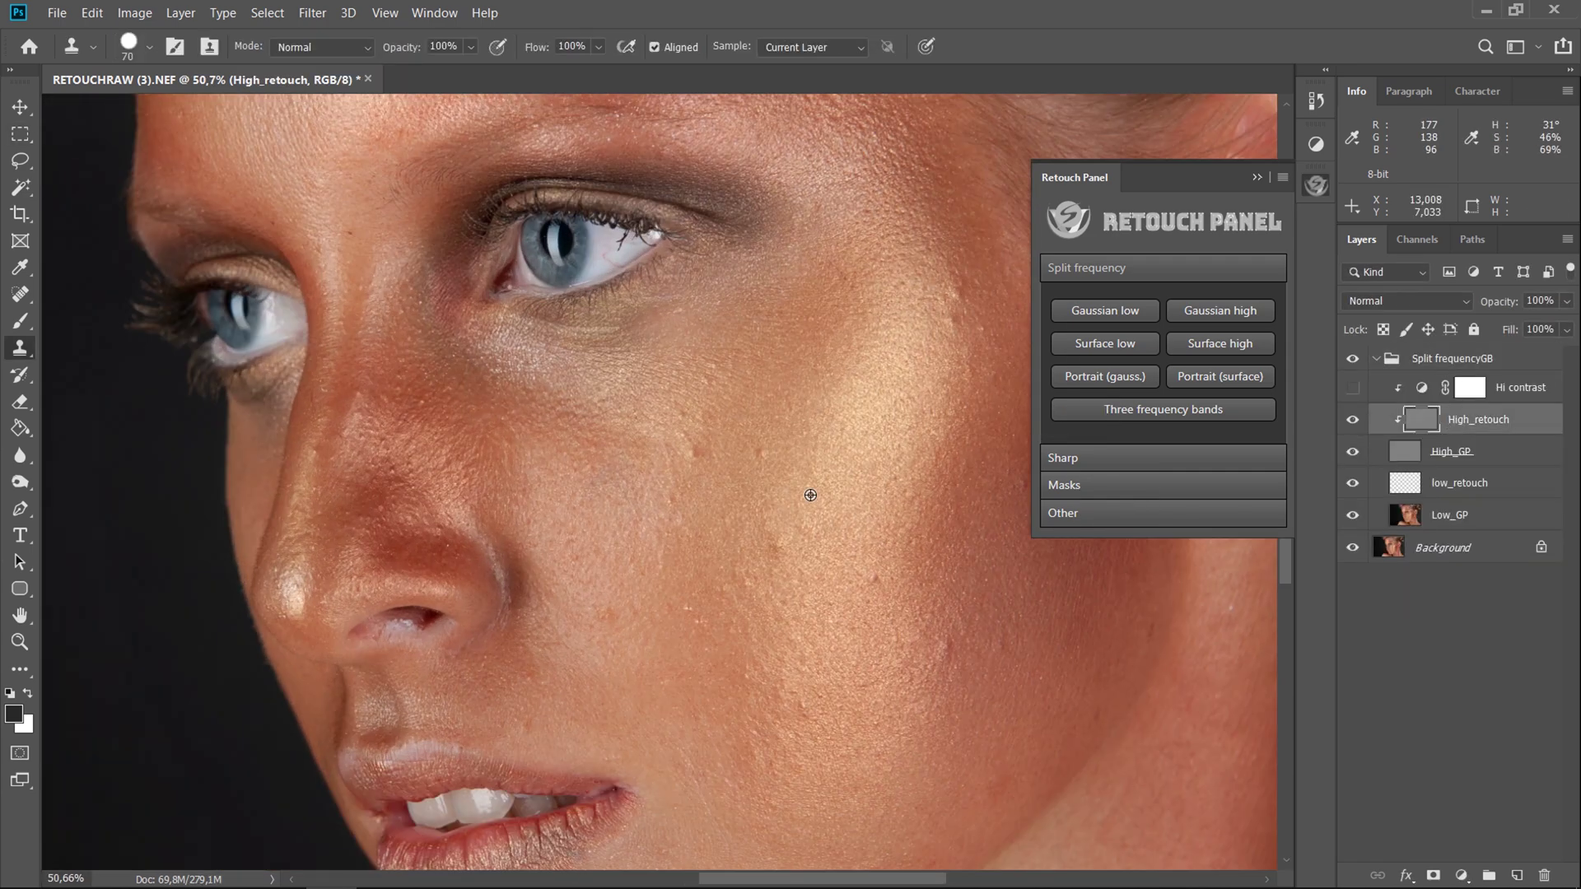
{"action": "left_click", "coordinate": [1354, 388]}
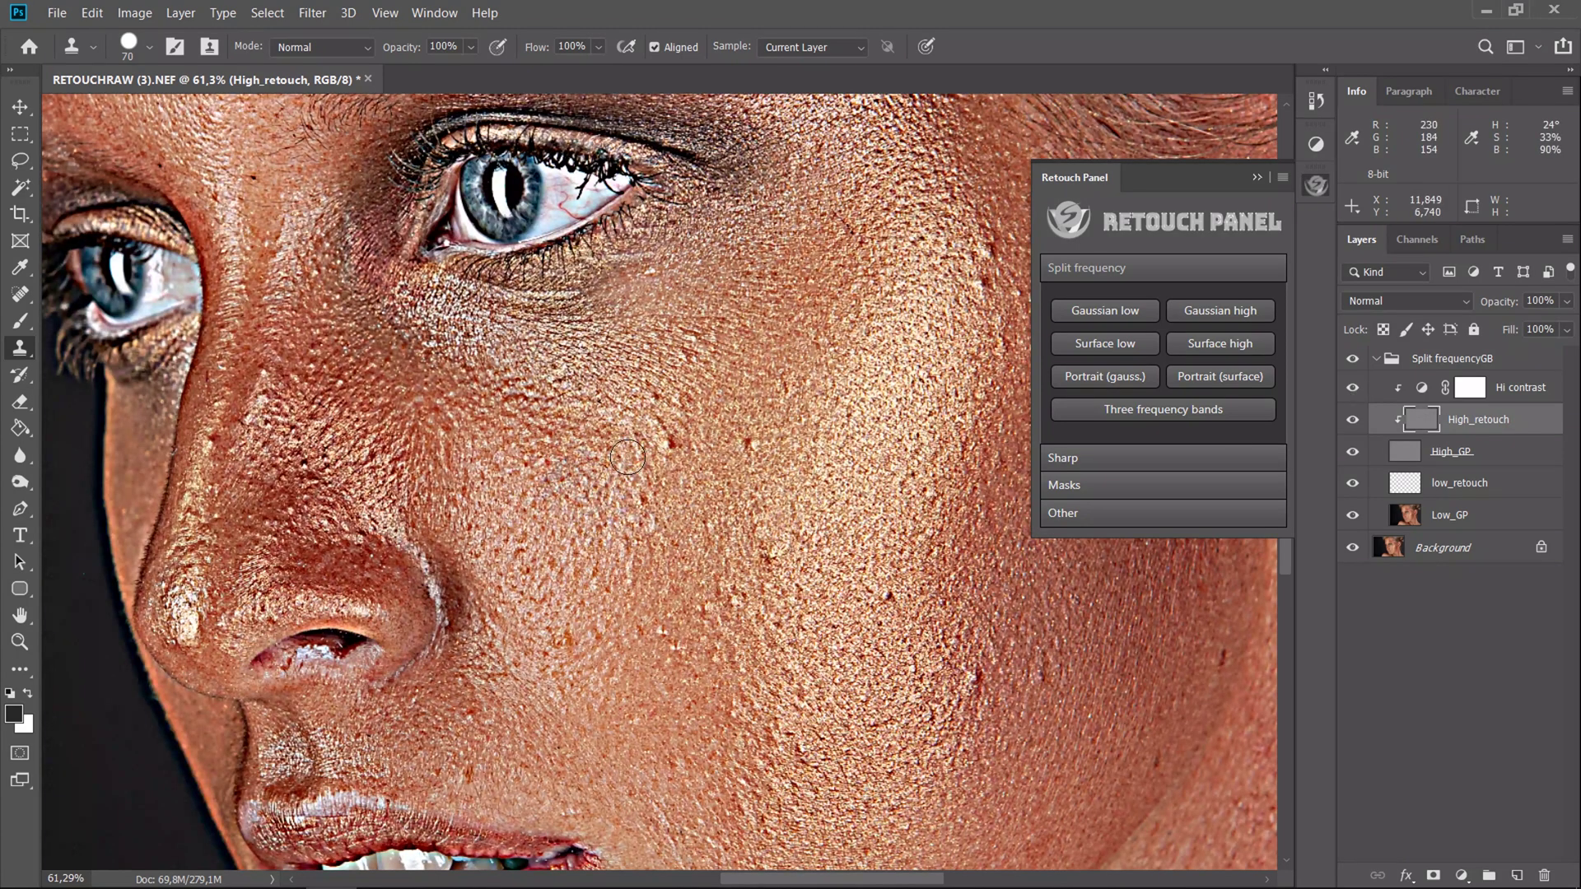
Clone clean skin texture over the bumps on the woman's cheek beneath her left eye with the Clone Stamp
{"action": "left_click", "coordinate": [674, 447]}
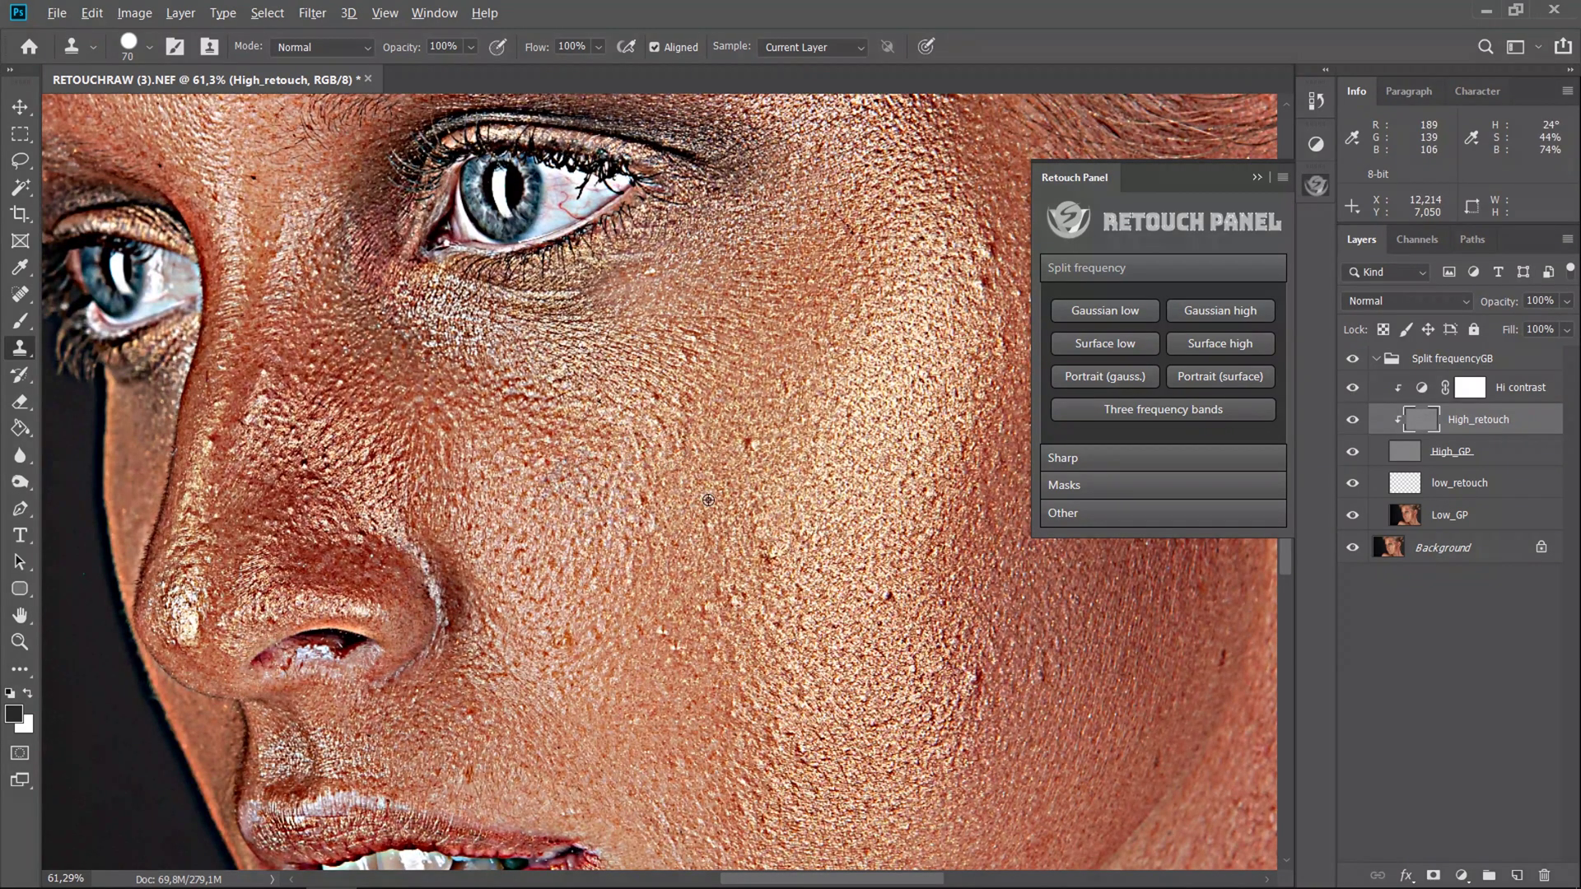
{"action": "left_click", "coordinate": [753, 446]}
{"action": "left_click", "coordinate": [967, 287], "text": "alt"}
{"action": "left_click", "coordinate": [979, 289]}
{"action": "left_click", "coordinate": [956, 282], "text": "alt"}
{"action": "left_click", "coordinate": [981, 258]}
Clone clean texture over the rough skin spots on the temple beyond the end of her left eyebrow
{"action": "left_click_drag", "start_coordinate": [900, 346], "coordinate": [763, 679]}
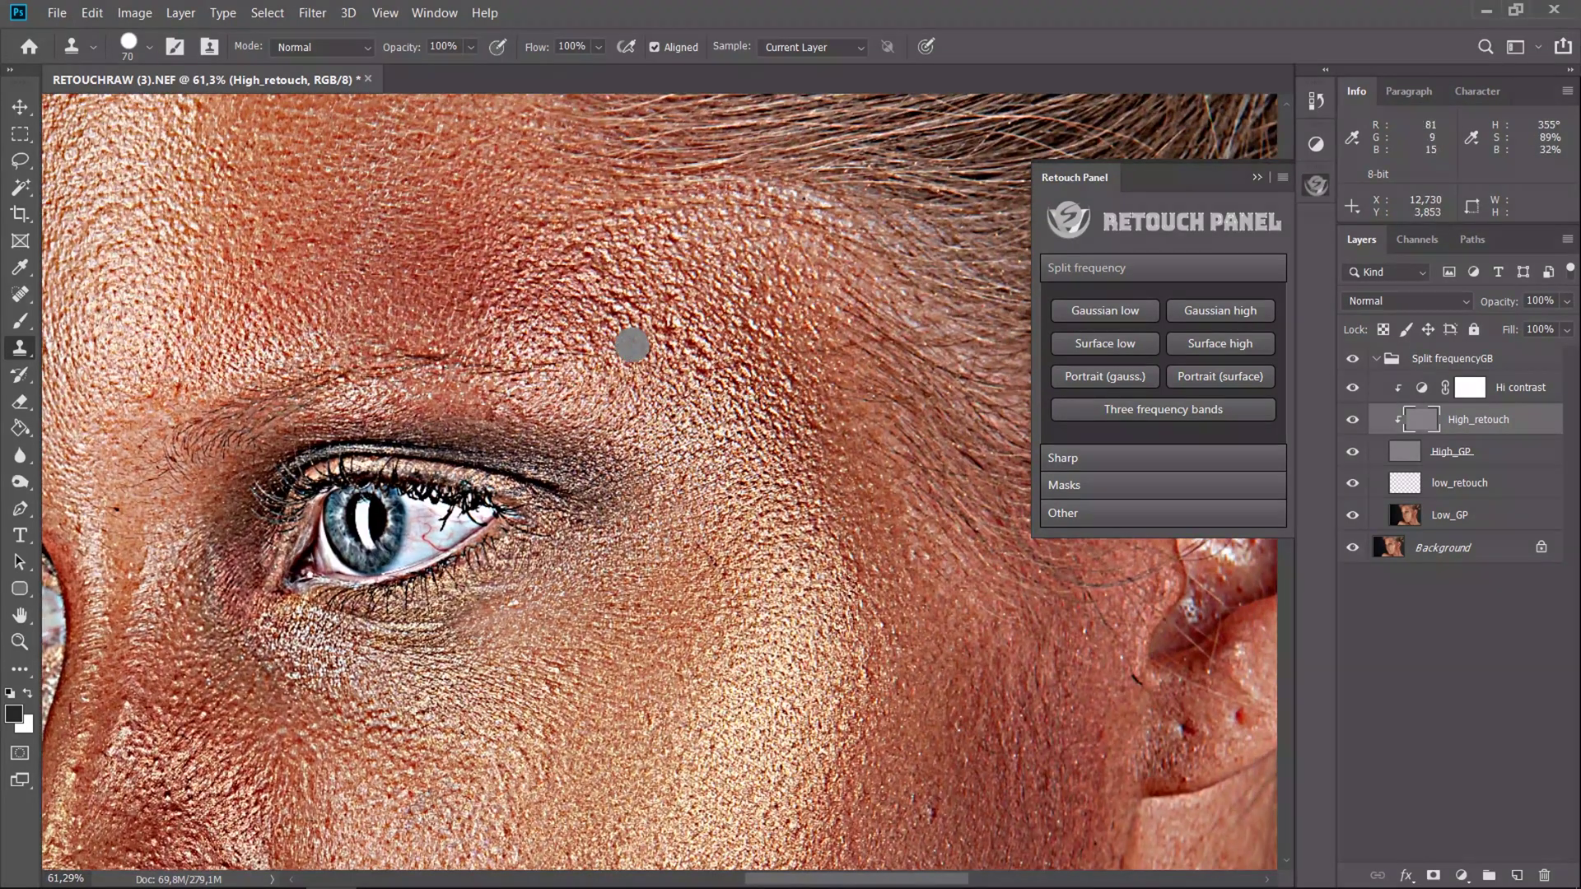
{"action": "left_click", "coordinate": [632, 346], "text": "alt"}
{"action": "left_click", "coordinate": [664, 329]}
{"action": "left_click", "coordinate": [659, 363], "text": "alt"}
{"action": "left_click", "coordinate": [689, 345]}
{"action": "left_click", "coordinate": [692, 386], "text": "alt"}
{"action": "left_click", "coordinate": [702, 369]}
{"action": "left_click", "coordinate": [665, 379], "text": "alt"}
{"action": "left_click", "coordinate": [679, 375]}
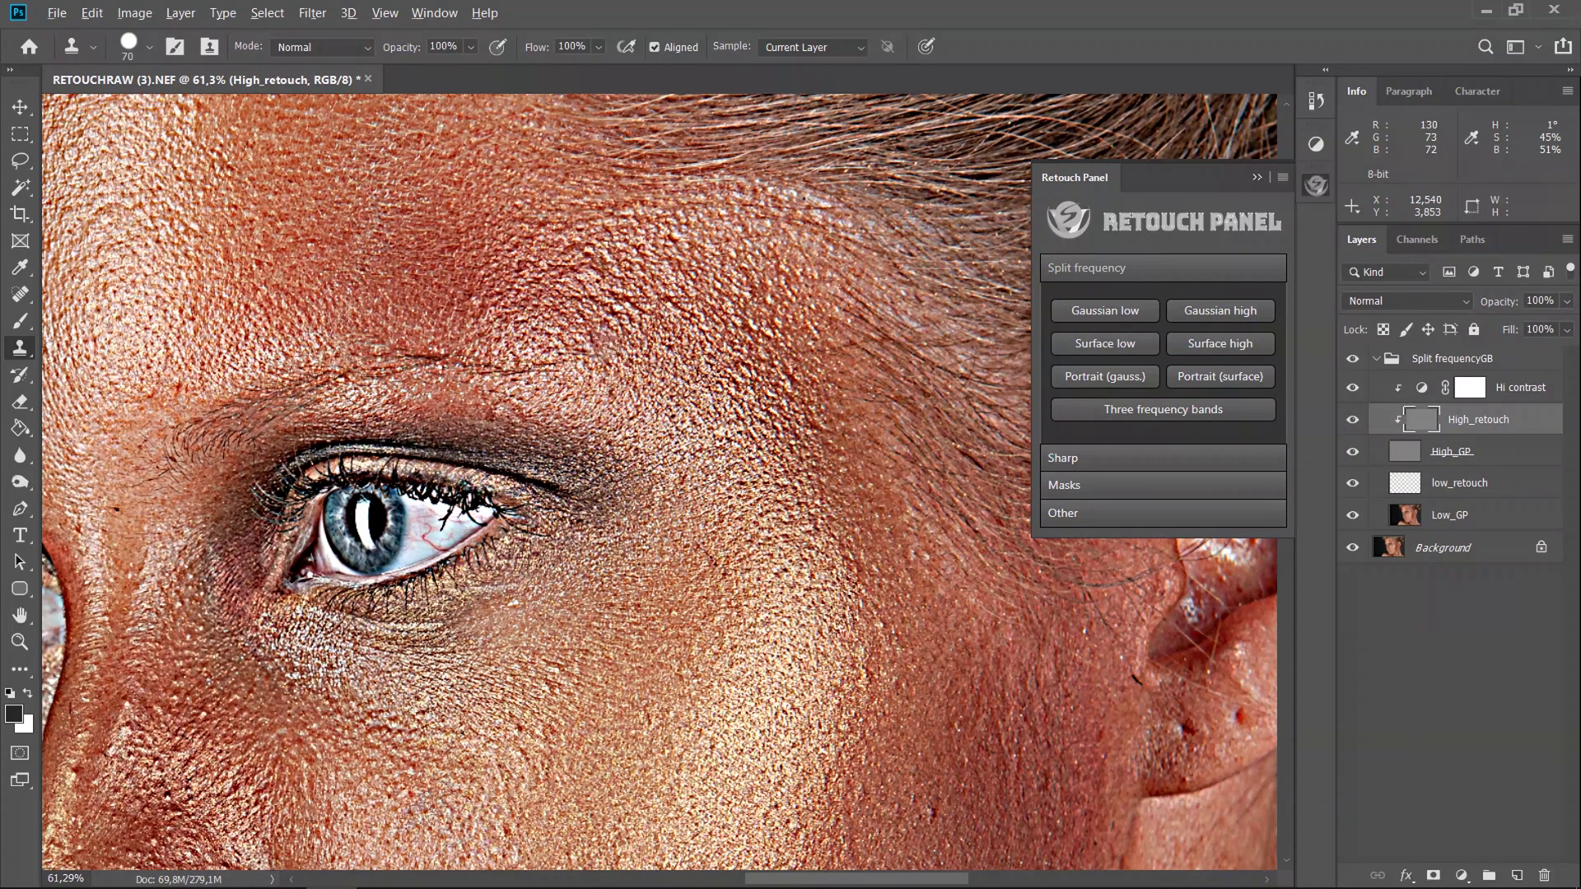
Clone out the small texture blemishes on the upper forehead
{"action": "scroll", "coordinate": [602, 345], "scroll_direction": "down", "scroll_amount": 3}
{"action": "scroll", "coordinate": [361, 242], "scroll_direction": "up", "scroll_amount": 3}
{"action": "left_click", "coordinate": [294, 188], "text": "alt"}
{"action": "left_click", "coordinate": [326, 175]}
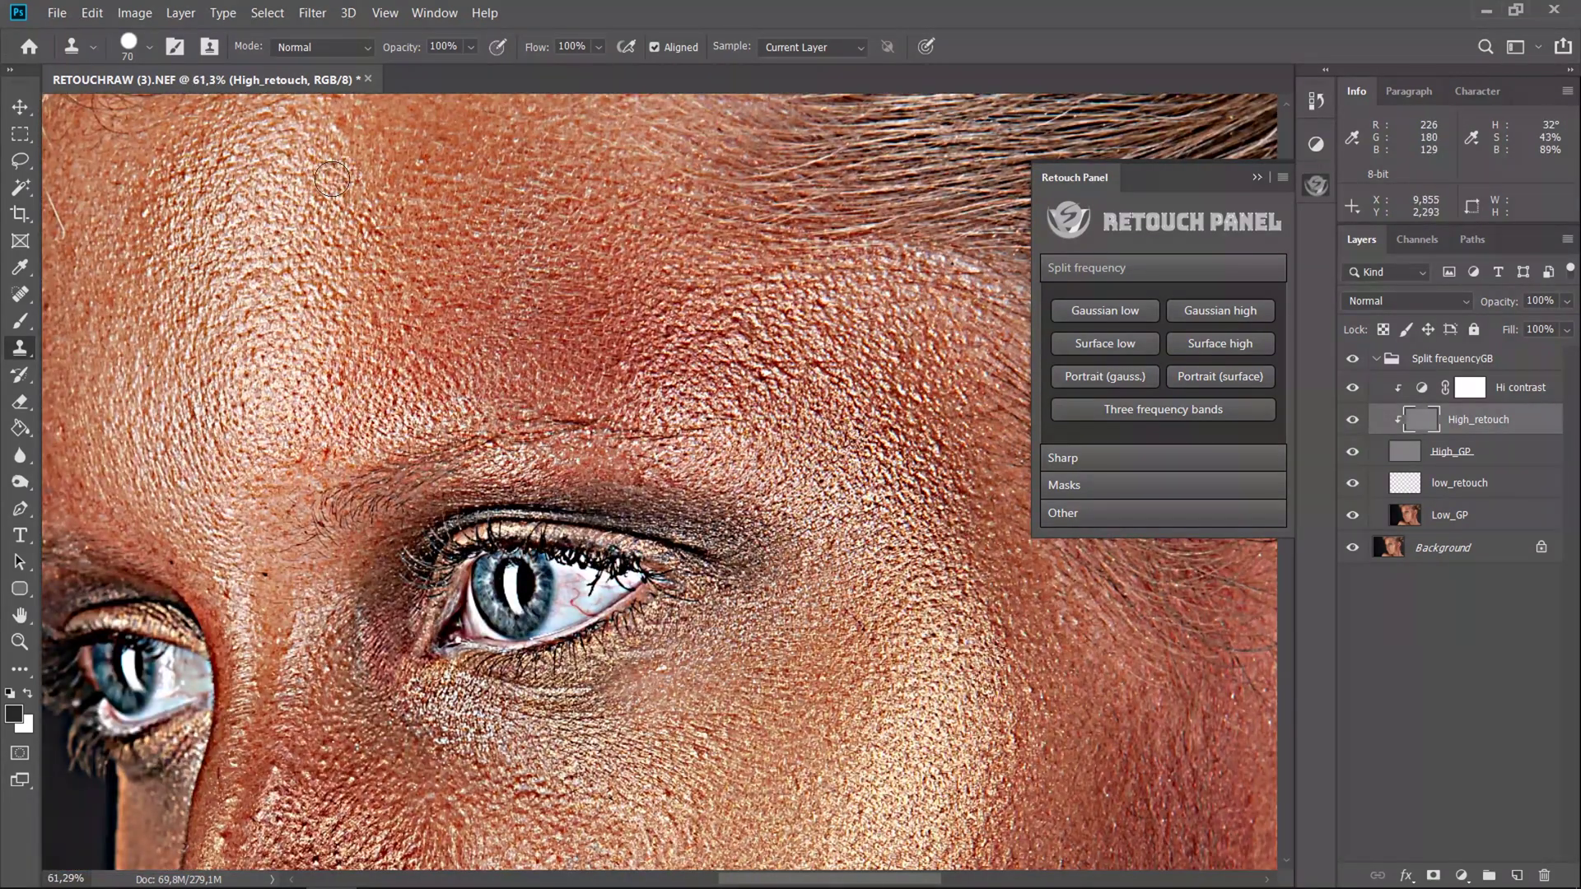
{"action": "left_click", "coordinate": [403, 154], "text": "alt"}
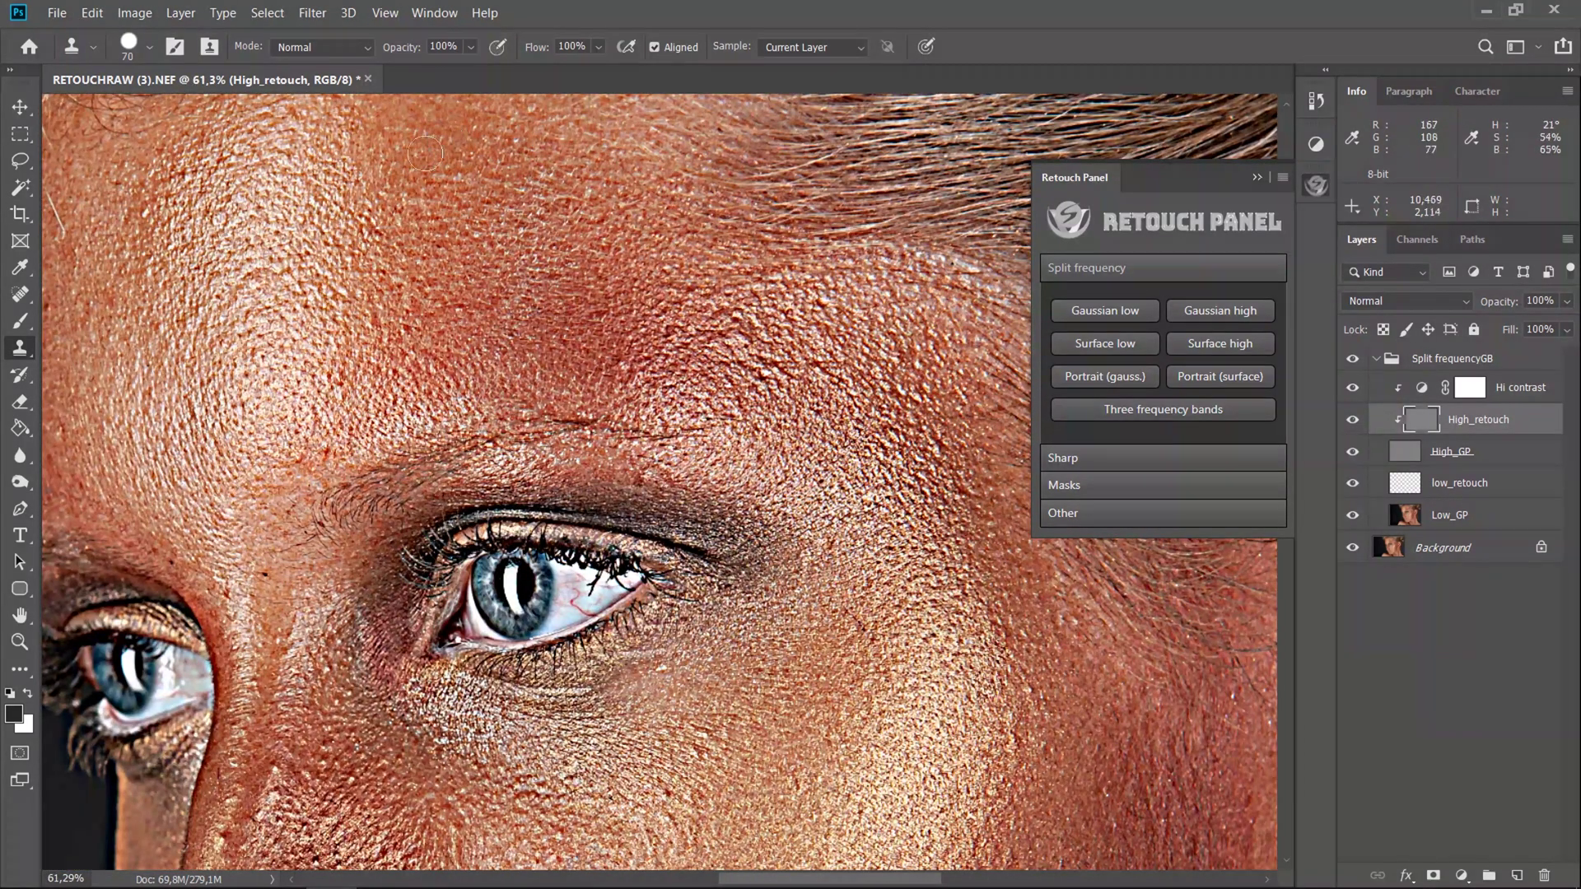
Clone clean texture over the dark spots on the cheek and along the jaw
{"action": "scroll", "coordinate": [425, 153], "scroll_direction": "down", "scroll_amount": 3}
{"action": "scroll", "coordinate": [745, 663], "scroll_direction": "up", "scroll_amount": 4}
{"action": "left_click", "coordinate": [749, 663]}
{"action": "left_click", "coordinate": [630, 537]}
{"action": "left_click", "coordinate": [457, 493]}
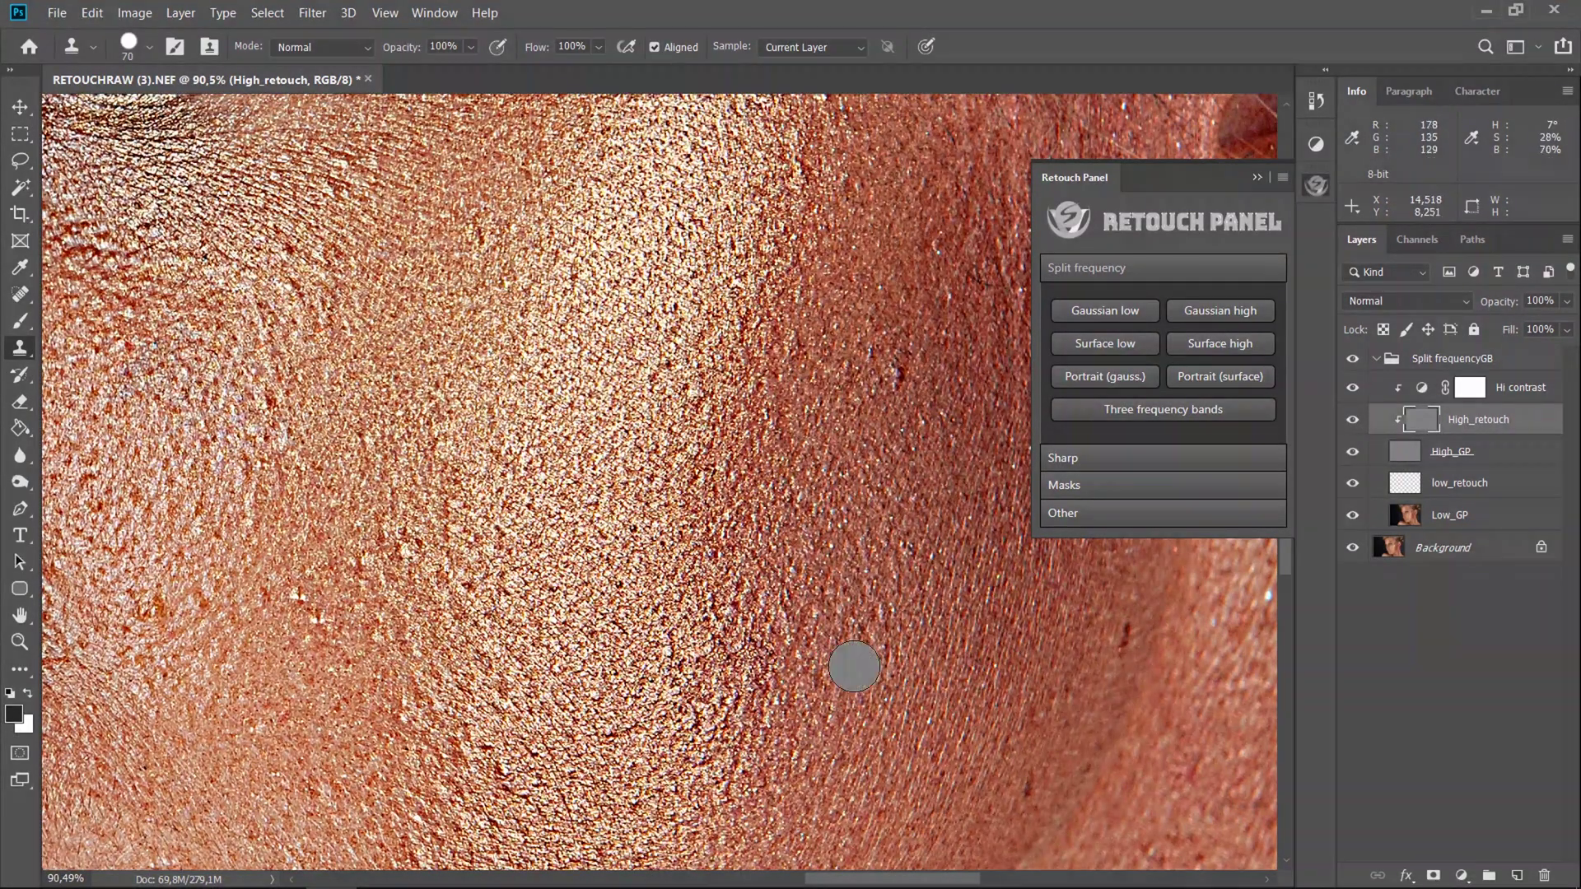
{"action": "left_click", "coordinate": [989, 784], "text": "alt"}
{"action": "left_click", "coordinate": [1029, 783]}
{"action": "left_click", "coordinate": [1134, 637]}
{"action": "left_click", "coordinate": [877, 466], "text": "alt"}
{"action": "left_click", "coordinate": [896, 376]}
{"action": "left_click", "coordinate": [207, 616]}
Clone out the bright specks on the lower cheek between the nose and the highlight
{"action": "scroll", "coordinate": [231, 644], "scroll_direction": "down", "scroll_amount": 6}
{"action": "scroll", "coordinate": [155, 708], "scroll_direction": "up", "scroll_amount": 7}
{"action": "left_click", "coordinate": [204, 666], "text": "alt"}
{"action": "left_click", "coordinate": [149, 700]}
{"action": "left_click", "coordinate": [282, 551], "text": "alt"}
{"action": "left_click", "coordinate": [319, 468]}
{"action": "scroll", "coordinate": [733, 586], "scroll_direction": "down", "scroll_amount": 7}
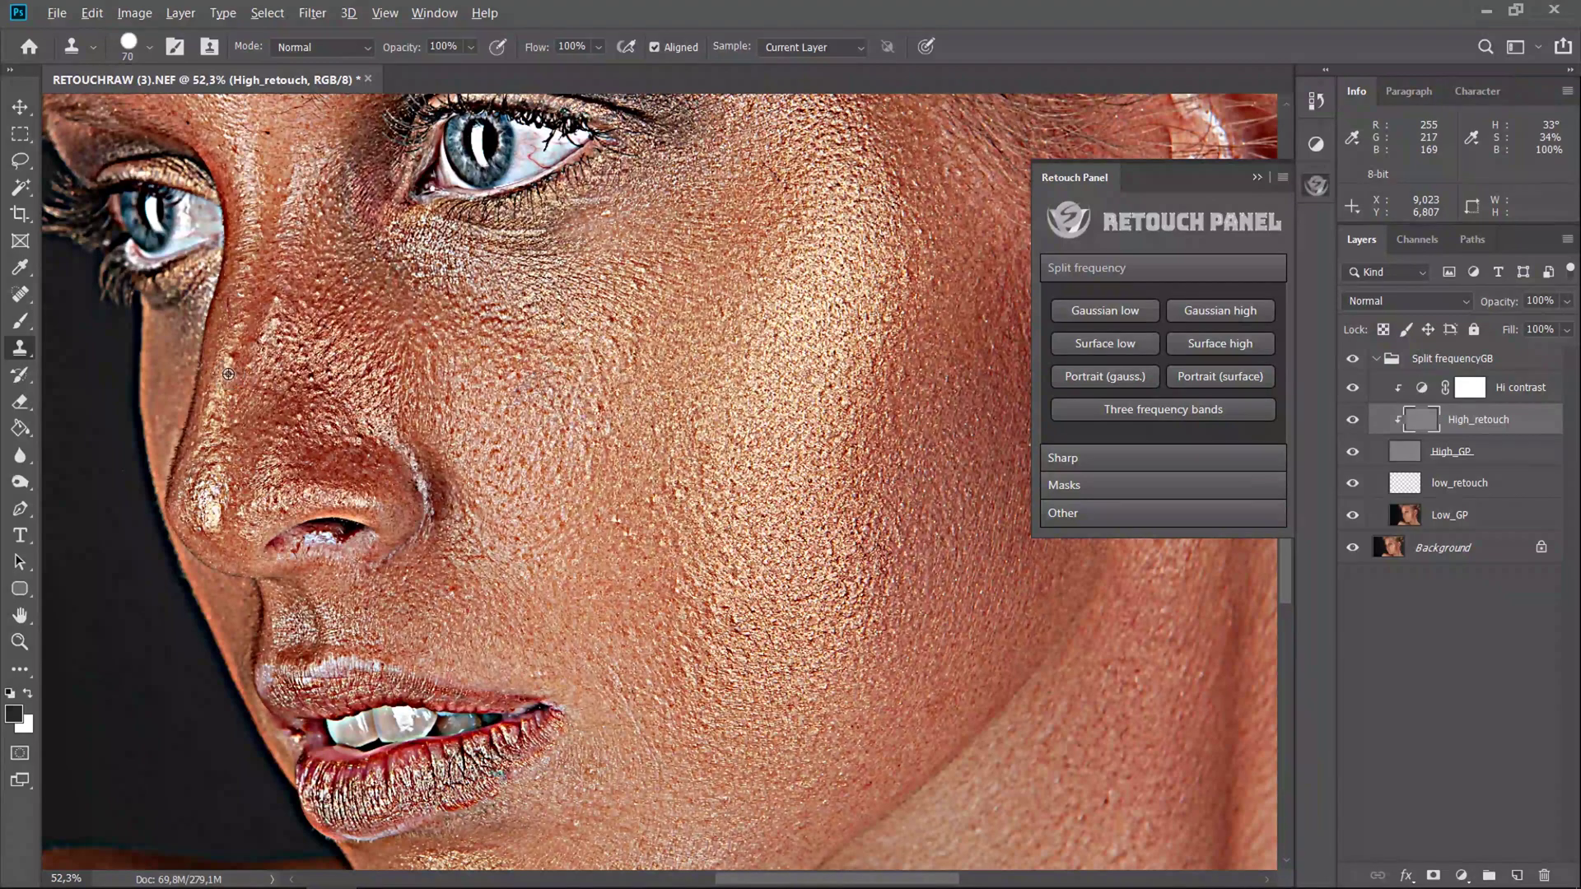
{"action": "left_click", "coordinate": [416, 337], "text": "alt"}
Clone skin texture over the piercing holes and blemishes on the earlobe
{"action": "left_click_drag", "start_coordinate": [705, 486], "coordinate": [56, 718]}
{"action": "scroll", "coordinate": [616, 534], "scroll_direction": "up", "scroll_amount": 10}
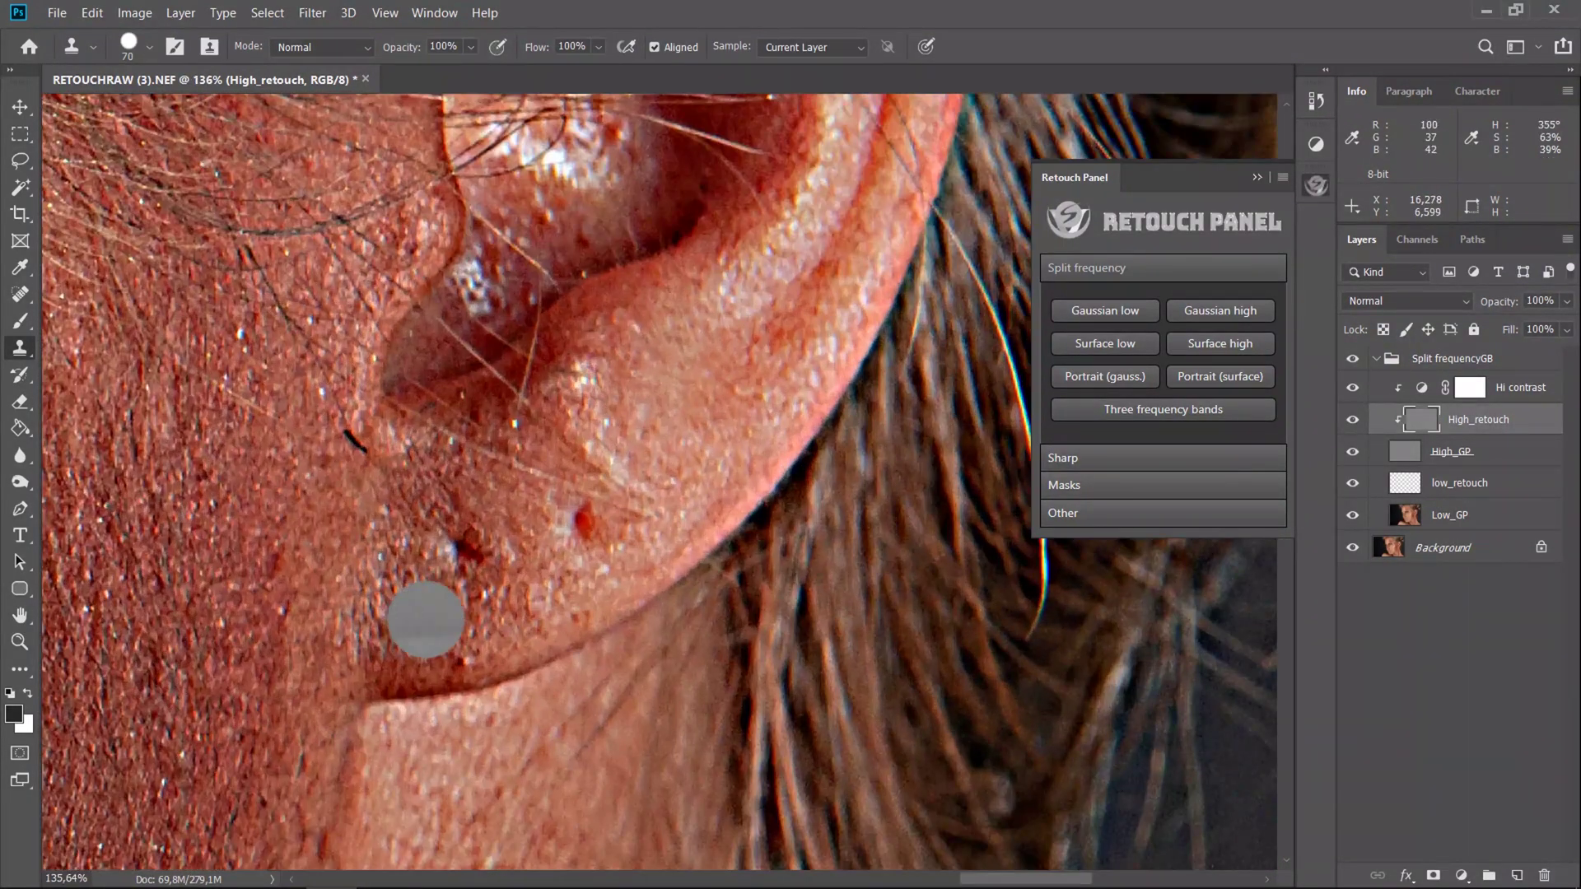
{"action": "left_click", "coordinate": [528, 548], "text": "alt"}
{"action": "left_click", "coordinate": [465, 551]}
{"action": "left_click", "coordinate": [543, 541], "text": "alt"}
{"action": "left_click", "coordinate": [587, 522]}
{"action": "left_click", "coordinate": [627, 592]}
{"action": "left_click", "coordinate": [542, 506], "text": "alt"}
{"action": "left_click", "coordinate": [563, 508]}
{"action": "left_click", "coordinate": [546, 521], "text": "alt"}
{"action": "left_click", "coordinate": [625, 506]}
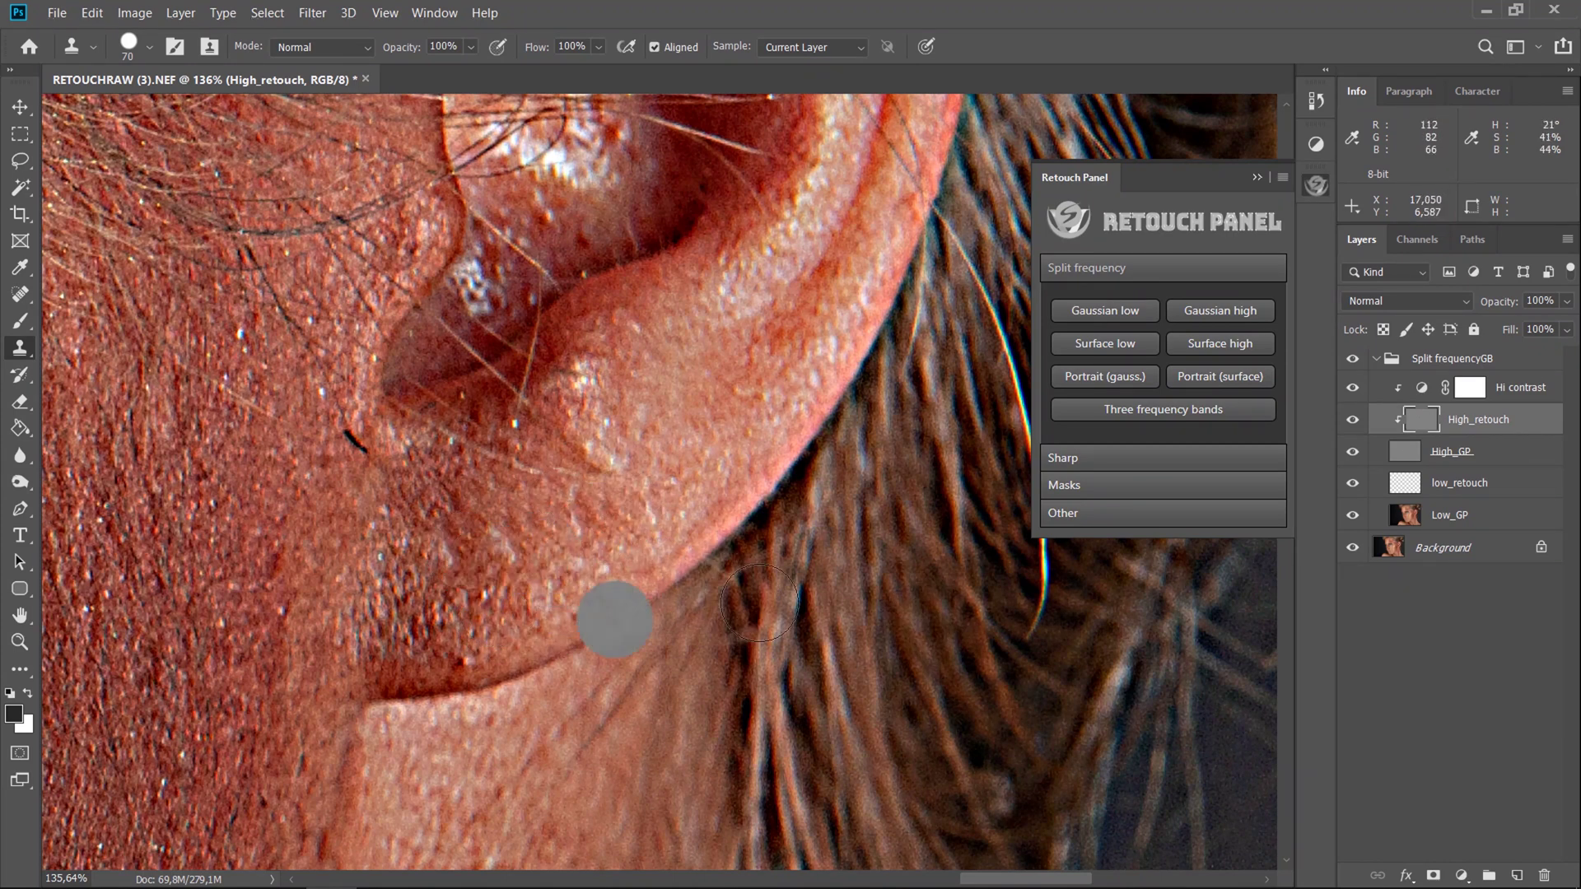
Select the low_retouch layer and set the Clone Stamp to Current & Below, 46% opacity, with a soft 81 px brush
{"action": "left_click", "coordinate": [1450, 489]}
{"action": "left_click", "coordinate": [811, 47]}
{"action": "left_click", "coordinate": [803, 77]}
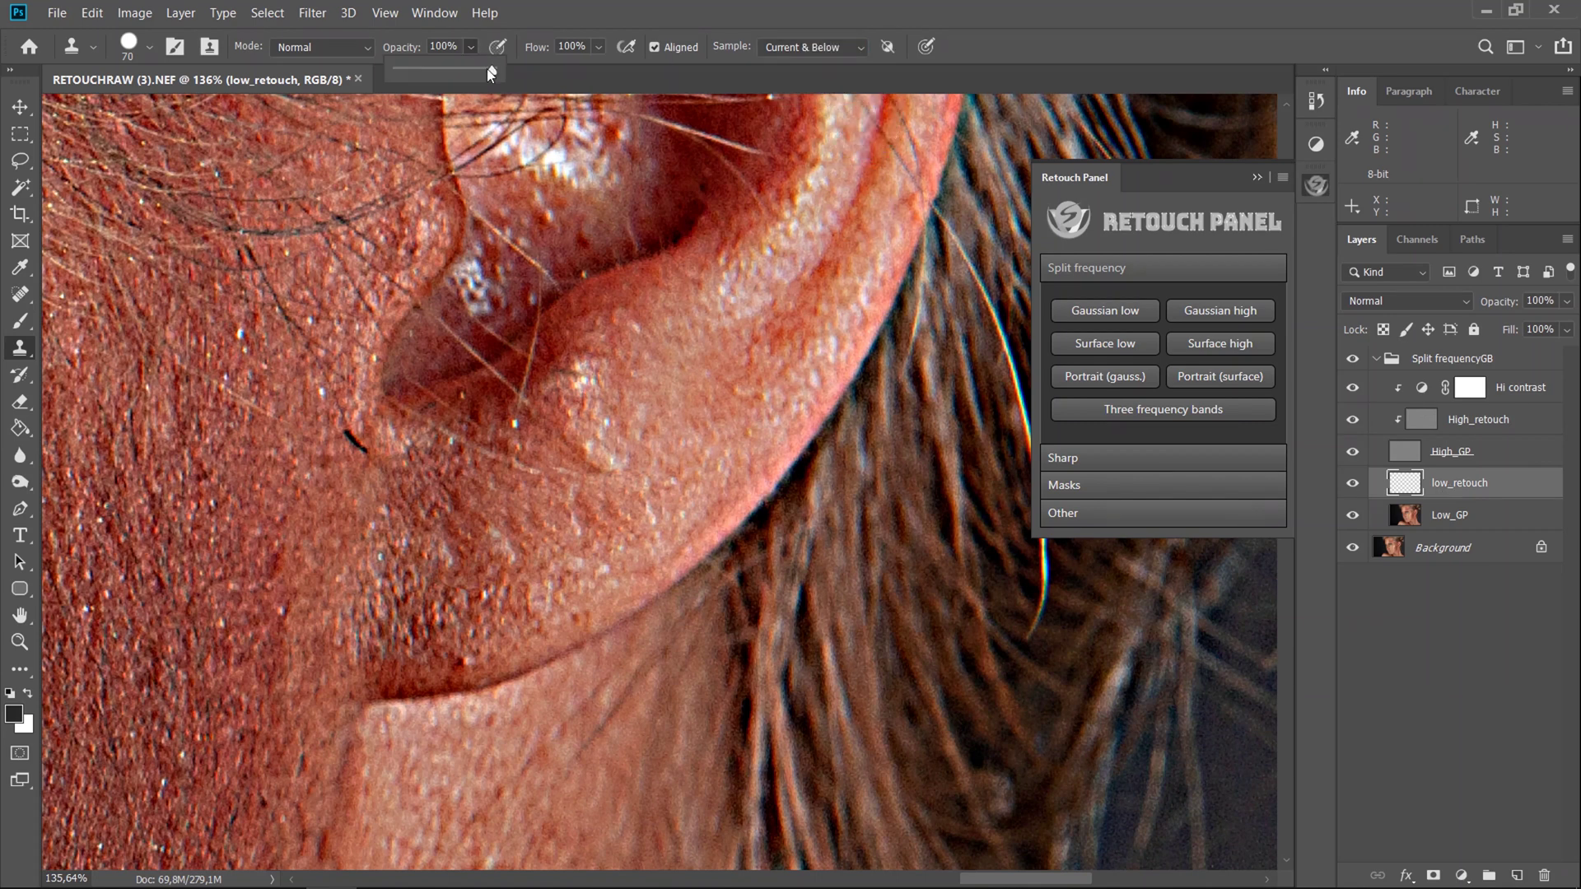
{"action": "left_click", "coordinate": [150, 47]}
{"action": "left_click_drag", "start_coordinate": [159, 110], "coordinate": [110, 112]}
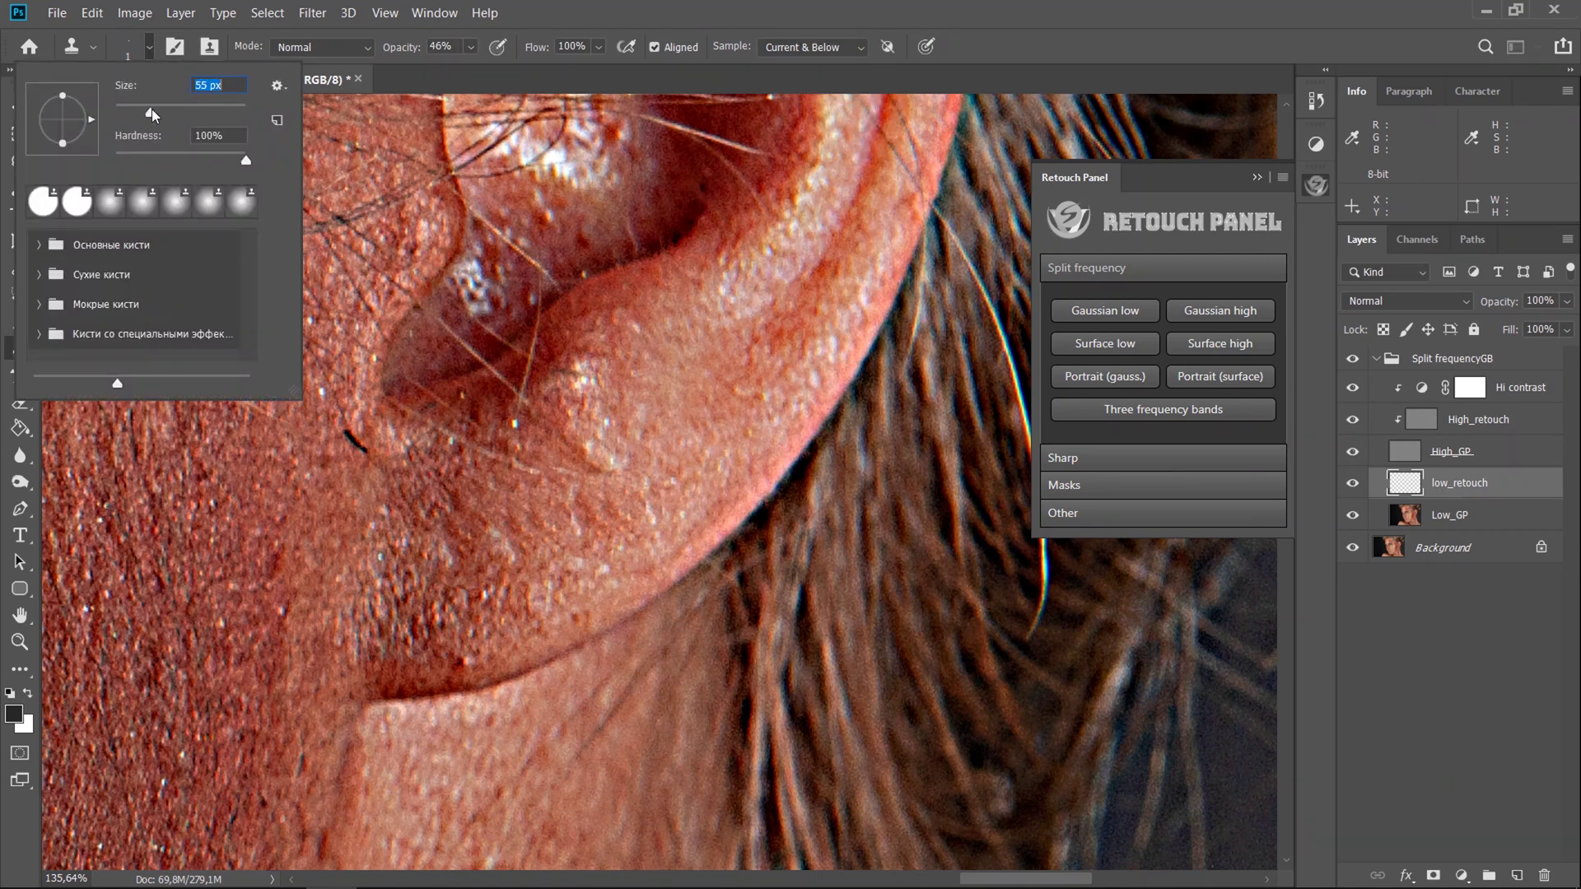
Clone even skin tone over the discoloured piercing marks on the earlobe
{"action": "left_click", "coordinate": [470, 504]}
{"action": "left_click", "coordinate": [468, 580], "text": "alt"}
{"action": "left_click", "coordinate": [519, 531]}
{"action": "left_click", "coordinate": [506, 511]}
{"action": "left_click", "coordinate": [503, 507], "text": "alt"}
{"action": "left_click", "coordinate": [457, 562]}
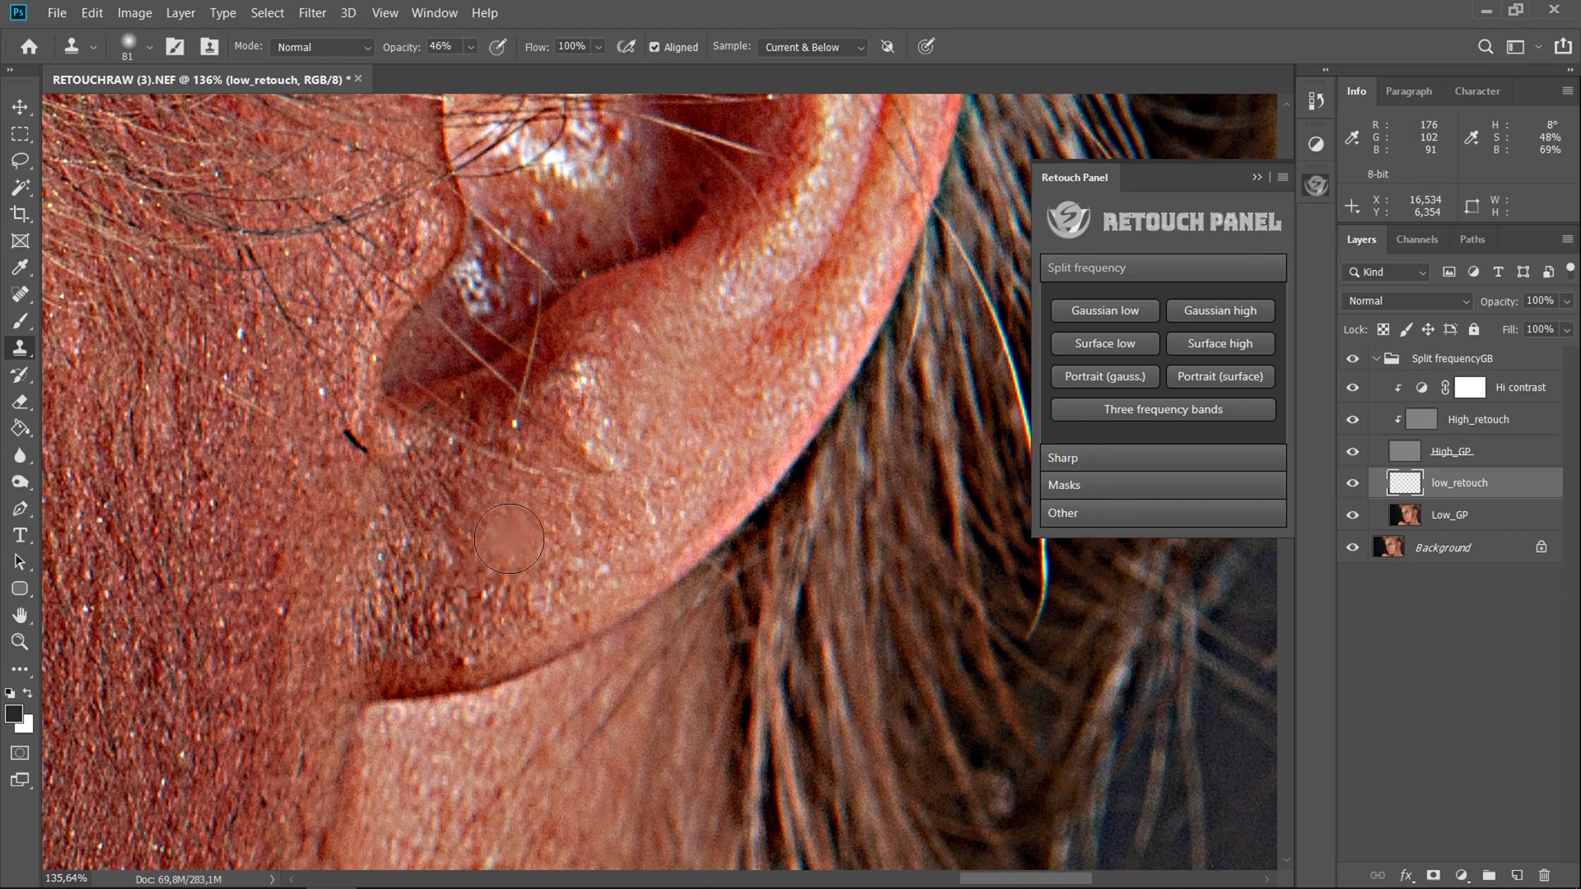
Hide the Hi contrast layer to view the portrait without the exaggerated texture
{"action": "scroll", "coordinate": [428, 536], "scroll_direction": "down", "scroll_amount": 15}
{"action": "left_click", "coordinate": [1355, 387]}
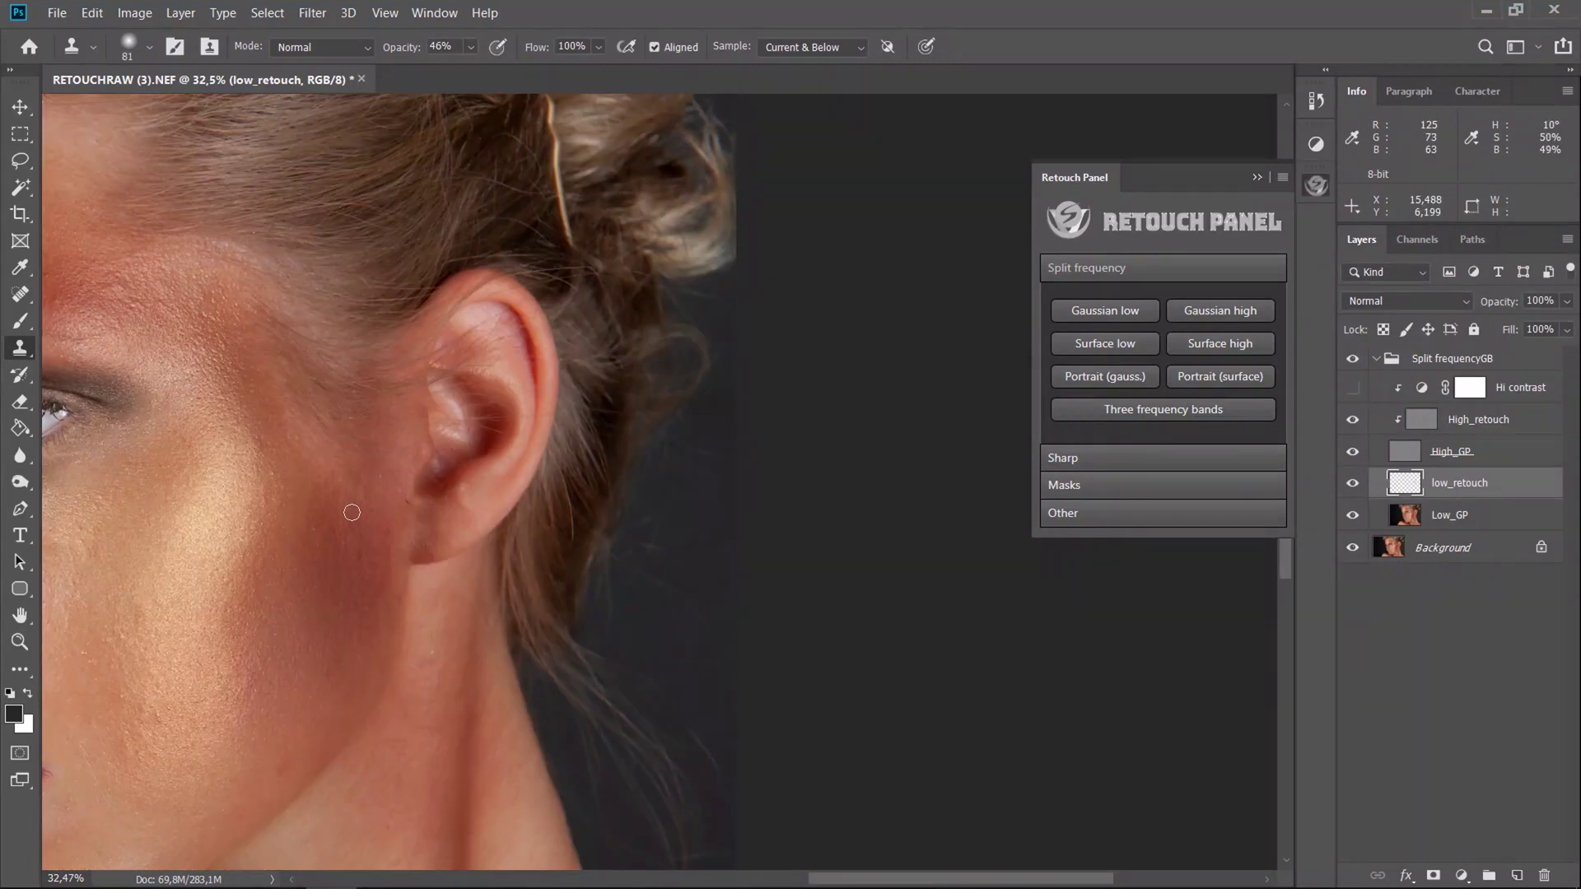
{"action": "scroll", "coordinate": [335, 513], "scroll_direction": "down", "scroll_amount": 3}
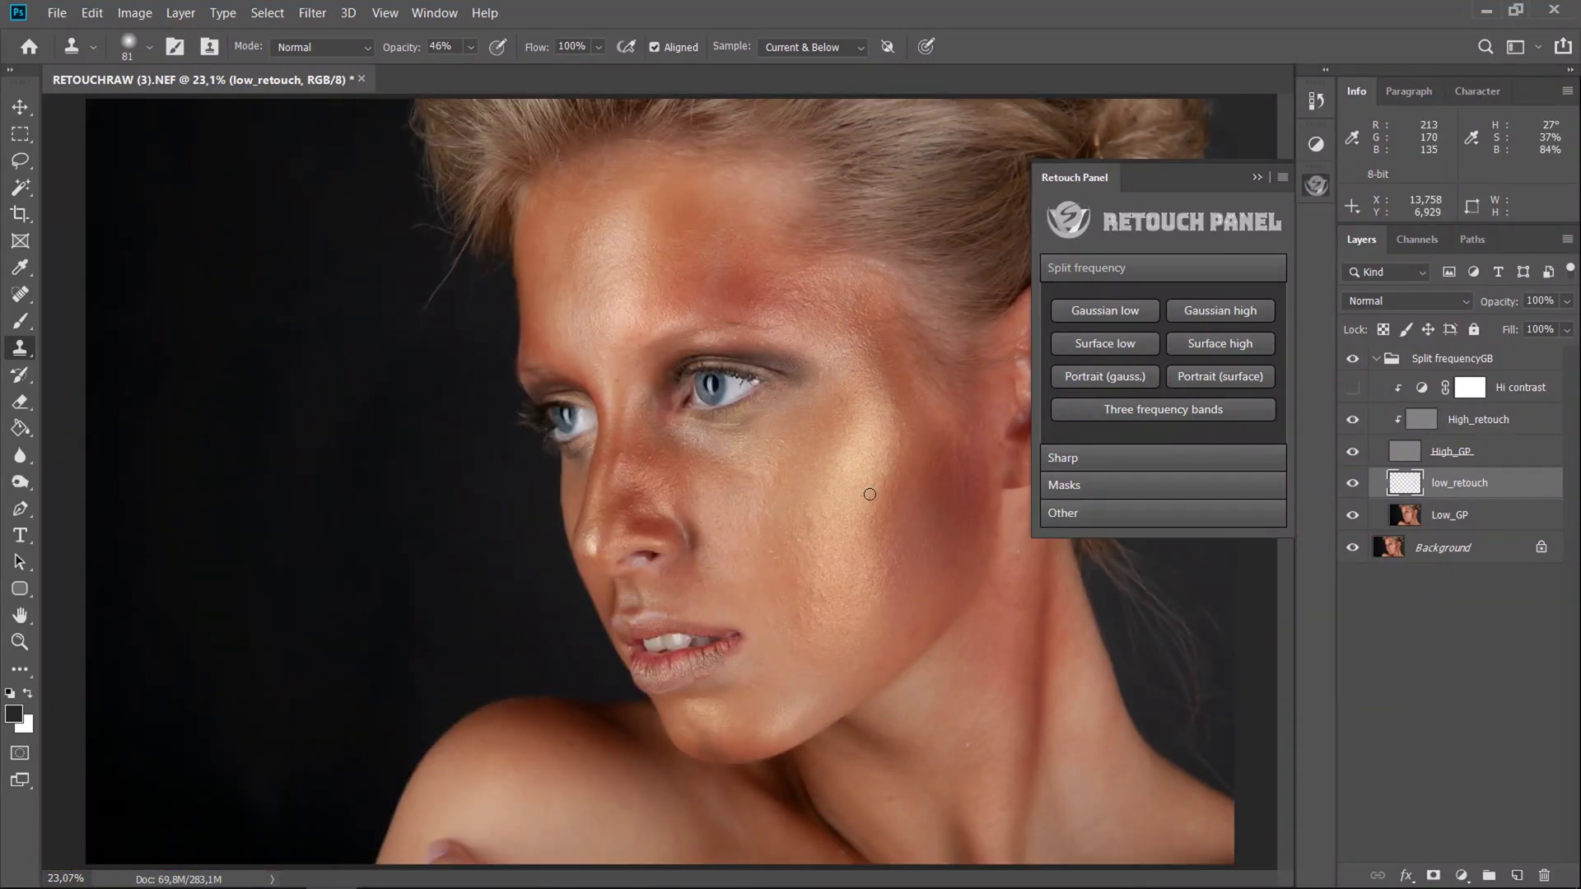
Compare the retouched portrait with the original by isolating and restoring the Background layer
{"action": "scroll", "coordinate": [872, 502], "scroll_direction": "up", "scroll_amount": 4}
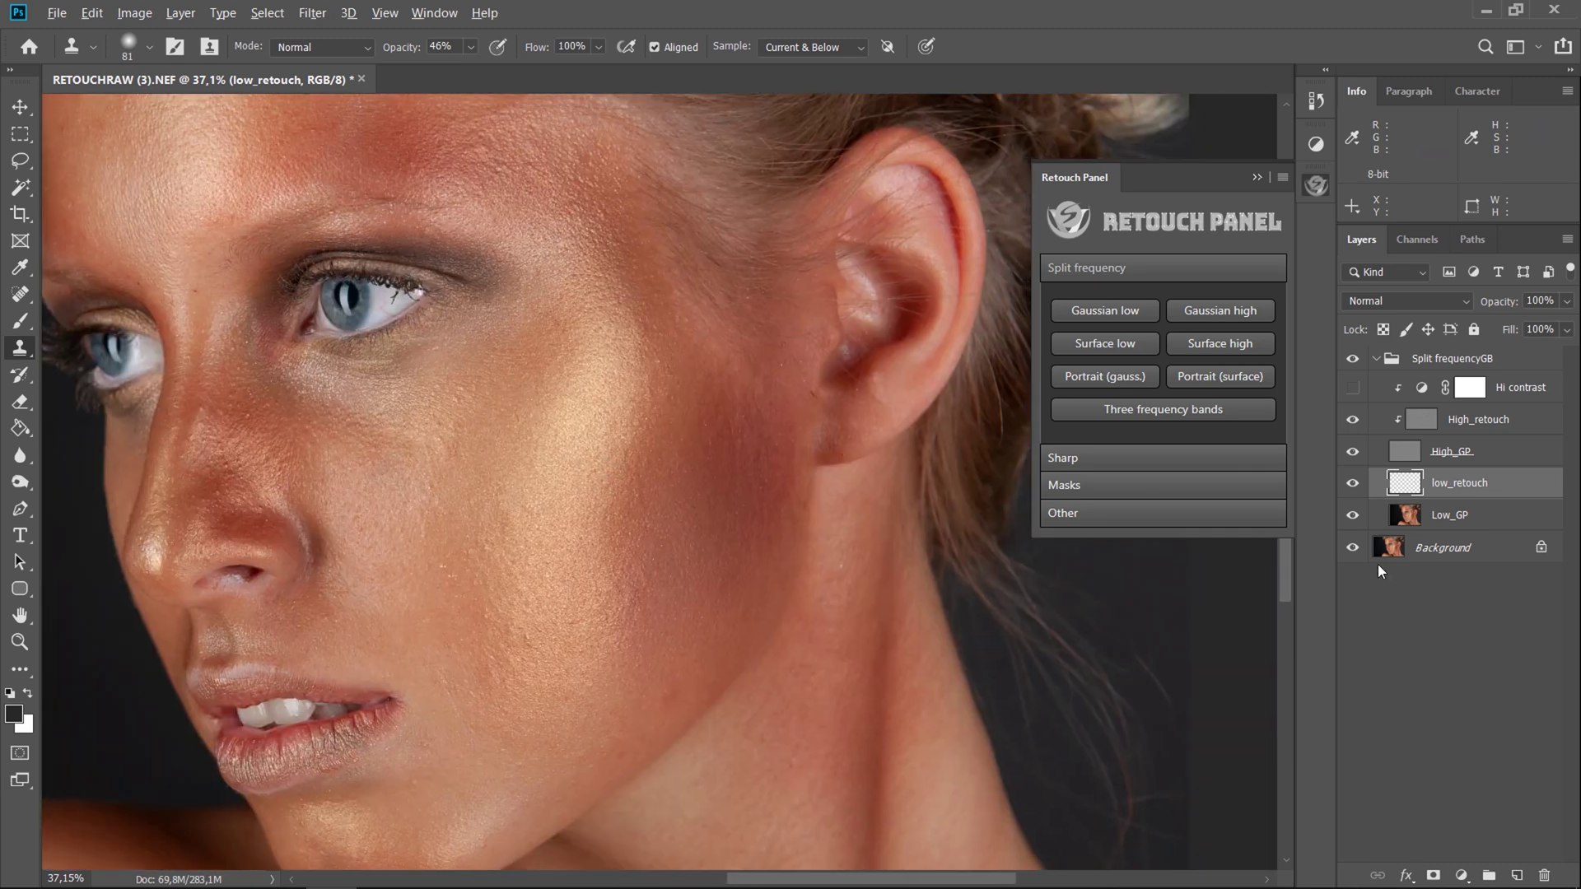
{"action": "left_click", "coordinate": [1353, 549], "text": "alt"}
{"action": "left_click", "coordinate": [1353, 549], "text": "alt"}
{"action": "left_click", "coordinate": [1353, 549], "text": "alt"}
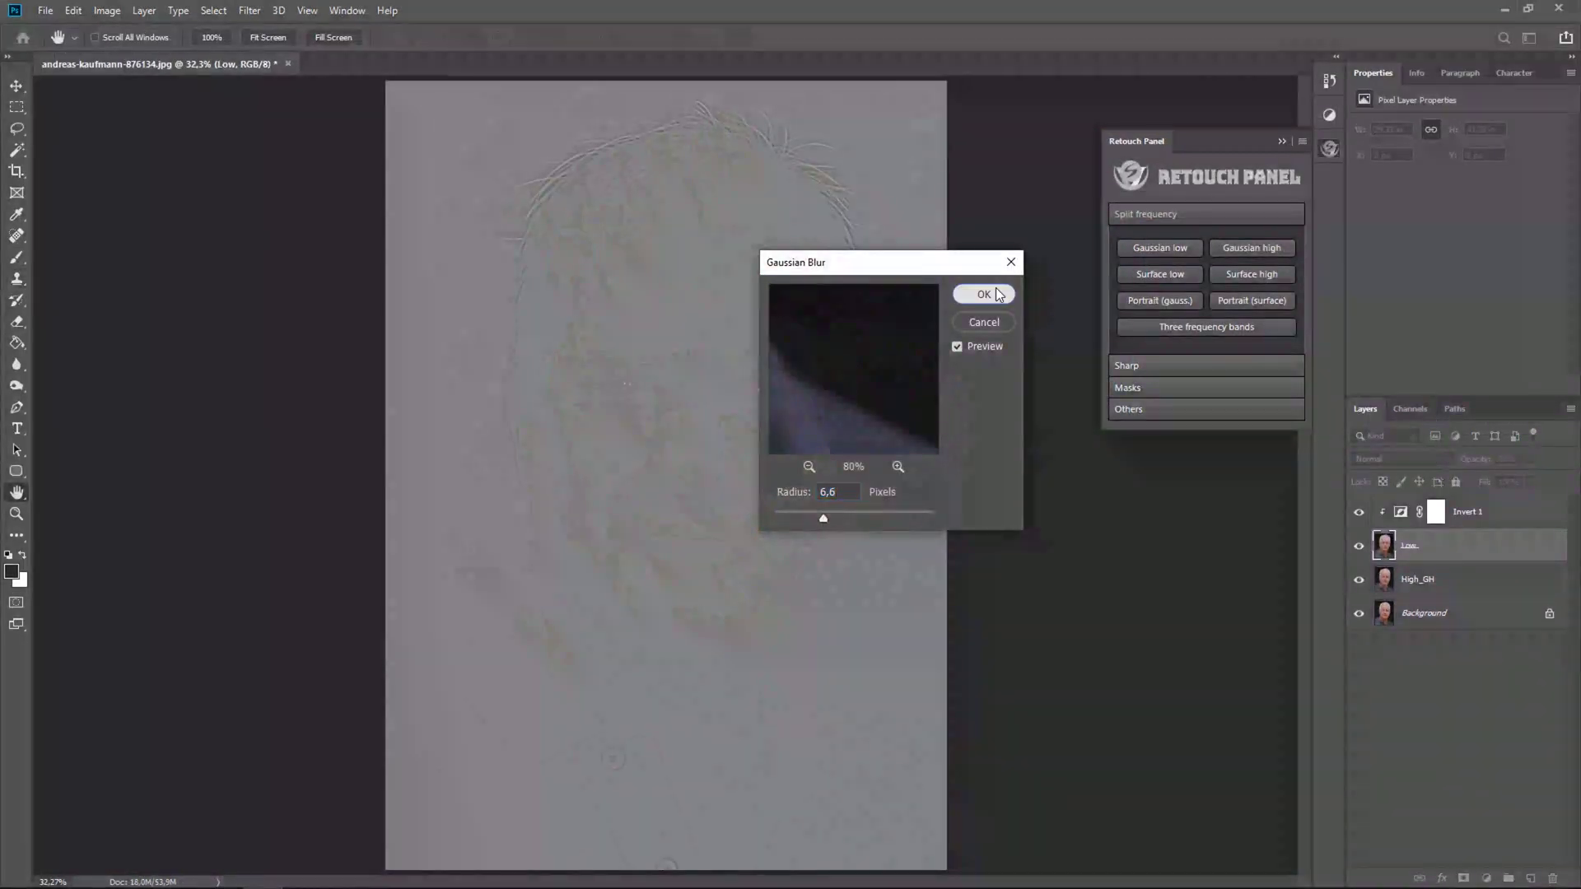
Apply a Gaussian Blur with a radius of 6,6 pixels to the man's portrait to complete its frequency split
{"action": "left_click", "coordinate": [984, 294]}
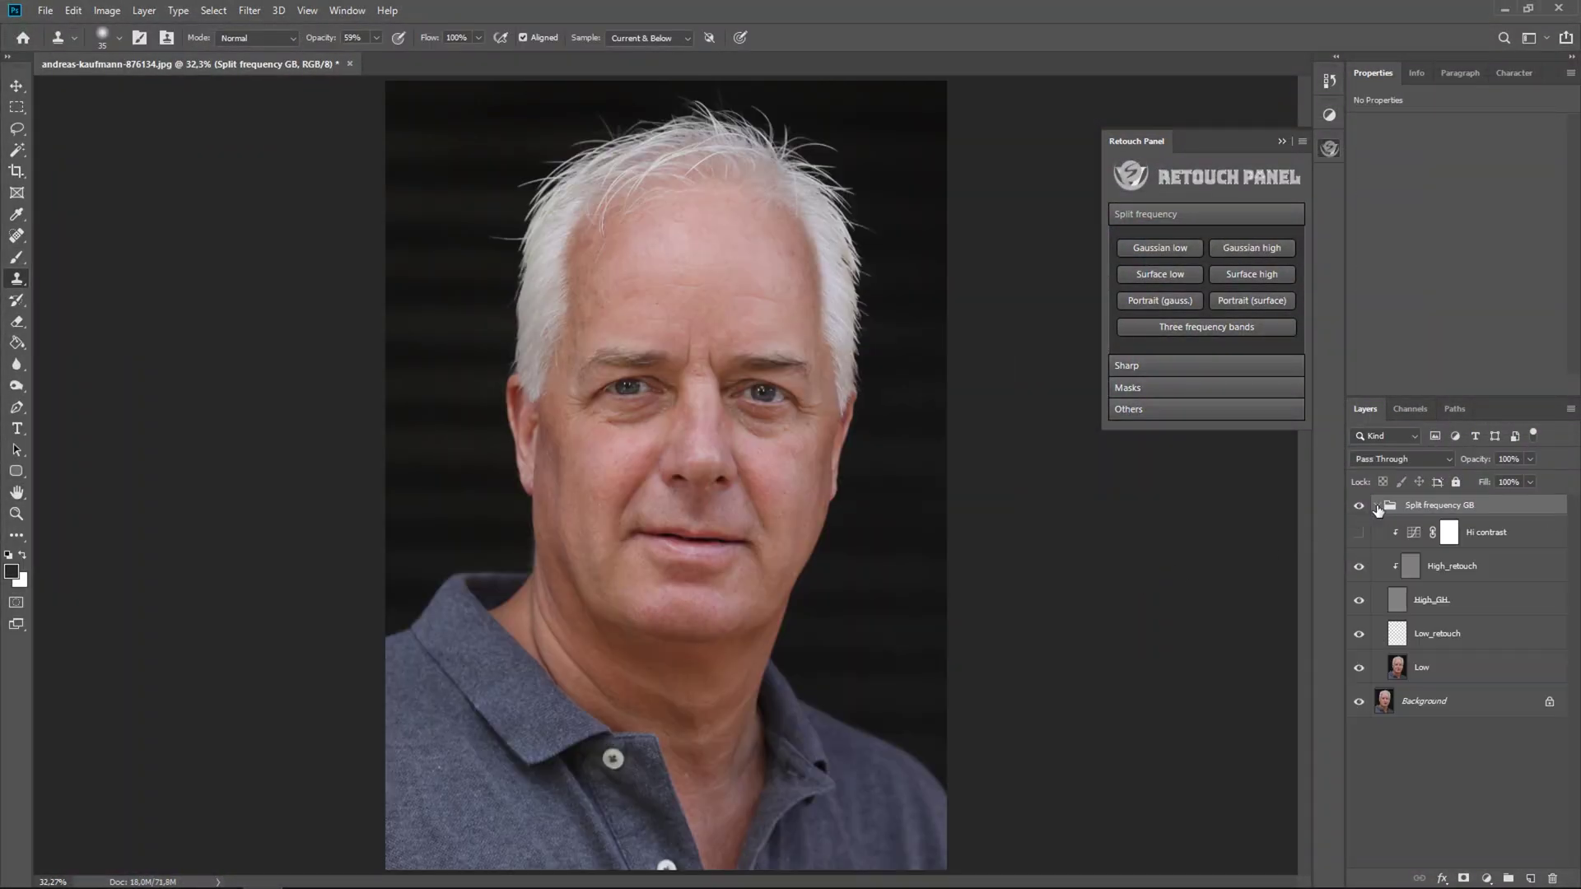
Set the Clone Stamp to Current Layer at 100% opacity with a hard brush, show Hi contrast and select High_retouch
{"action": "left_click", "coordinate": [663, 38]}
{"action": "left_click", "coordinate": [642, 39]}
{"action": "left_click", "coordinate": [119, 38]}
{"action": "left_click", "coordinate": [1360, 535]}
{"action": "left_click", "coordinate": [1458, 568]}
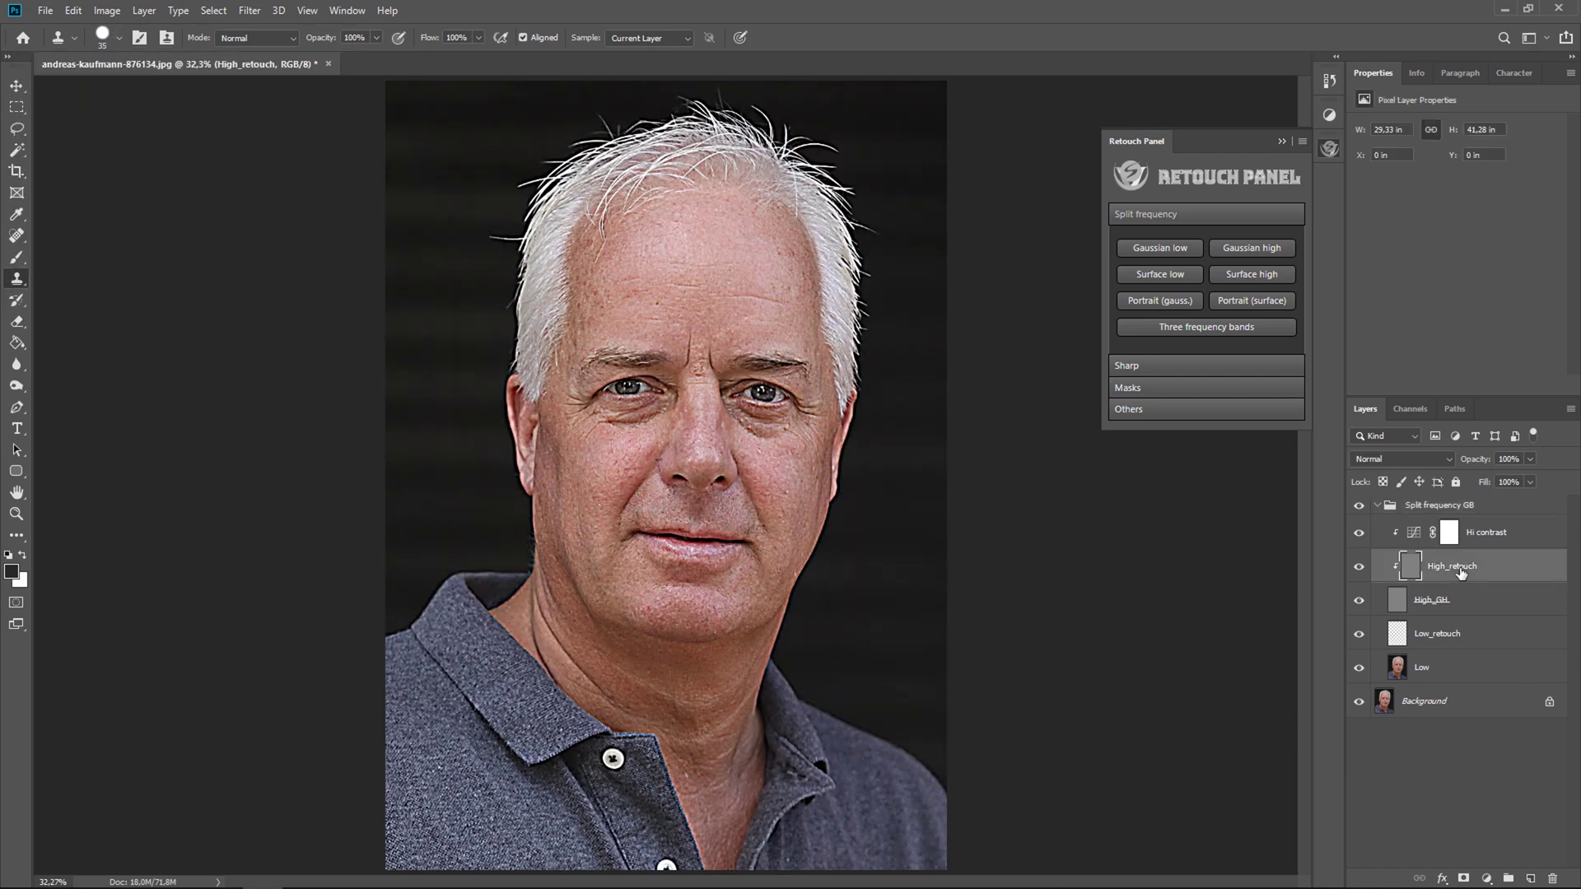
Clone smooth texture over the horizontal creases across the bridge of the man's nose
{"action": "scroll", "coordinate": [707, 433], "scroll_direction": "up", "scroll_amount": 5}
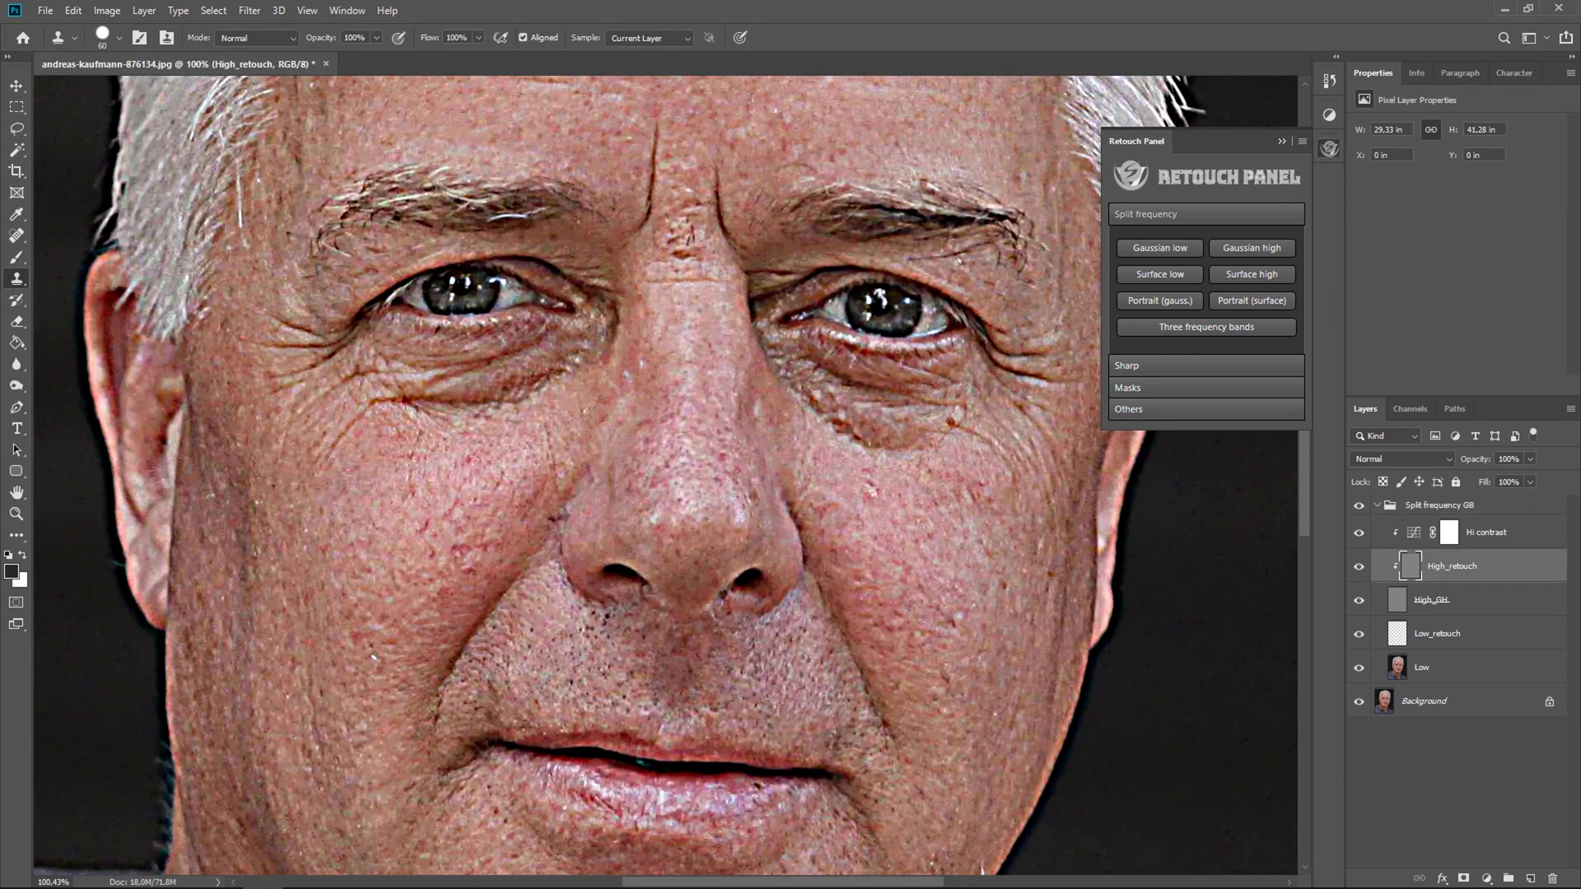
{"action": "left_click", "coordinate": [693, 318], "text": "alt"}
{"action": "left_click_drag", "start_coordinate": [665, 291], "coordinate": [709, 282]}
{"action": "left_click", "coordinate": [686, 334], "text": "alt"}
{"action": "left_click", "coordinate": [709, 282]}
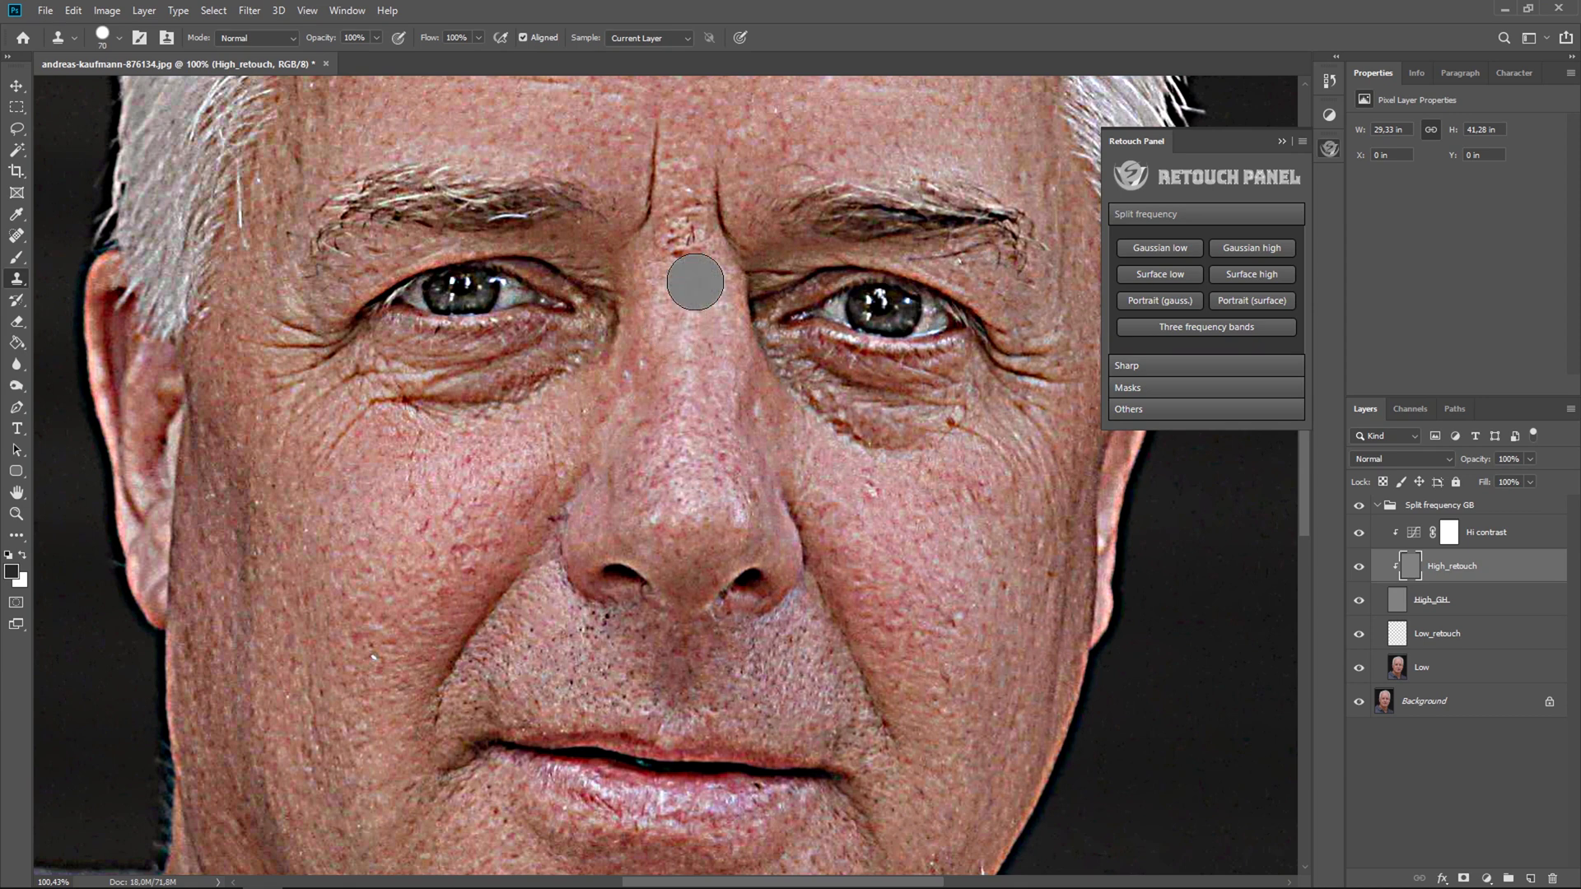
{"action": "left_click_drag", "start_coordinate": [686, 228], "coordinate": [828, 509]}
{"action": "left_click", "coordinate": [775, 411], "text": "alt"}
Clone skin texture over the fine lines beneath his left eye and beside the nose near the inner eye corners
{"action": "mouse_move", "coordinate": [812, 322]}
{"action": "left_mouse_down"}
{"action": "mouse_move", "coordinate": [916, 317]}
{"action": "mouse_move", "coordinate": [991, 336]}
{"action": "left_mouse_up"}
{"action": "left_click", "coordinate": [1011, 336]}
{"action": "left_click", "coordinate": [759, 331], "text": "alt"}
{"action": "left_click", "coordinate": [739, 287]}
{"action": "left_click", "coordinate": [634, 285], "text": "alt"}
{"action": "left_click", "coordinate": [622, 326]}
{"action": "mouse_move", "coordinate": [709, 286]}
{"action": "left_mouse_down"}
{"action": "mouse_move", "coordinate": [624, 306]}
{"action": "mouse_move", "coordinate": [598, 389]}
{"action": "mouse_move", "coordinate": [644, 395]}
{"action": "mouse_move", "coordinate": [534, 318]}
{"action": "left_mouse_up"}
{"action": "left_click", "coordinate": [600, 390]}
{"action": "left_click_drag", "start_coordinate": [560, 265], "coordinate": [529, 275]}
{"action": "left_click", "coordinate": [681, 282], "text": "alt"}
Clone clean texture over the lines between the eyebrows and around the outer side of his left eye
{"action": "left_click_drag", "start_coordinate": [698, 225], "coordinate": [851, 220]}
{"action": "left_click", "coordinate": [1001, 318]}
{"action": "left_click", "coordinate": [981, 168]}
{"action": "left_click", "coordinate": [1039, 186]}
{"action": "left_click", "coordinate": [974, 294]}
Clone smooth texture over the outer end of the bag crease beneath his left eye
{"action": "left_click", "coordinate": [1018, 769], "text": "alt"}
{"action": "left_click", "coordinate": [1014, 741]}
{"action": "left_click", "coordinate": [978, 750]}
{"action": "left_click", "coordinate": [933, 734]}
{"action": "left_click", "coordinate": [900, 735]}
{"action": "left_click", "coordinate": [897, 784], "text": "alt"}
{"action": "left_click", "coordinate": [923, 741]}
{"action": "key", "text": "ctrl+z"}
{"action": "key", "text": "ctrl+z"}
{"action": "key", "text": "ctrl+z"}
Reduce the brush to 35 px and clone out the creases in the bag beneath his left eye
{"action": "key", "text": "bracketleft"}
{"action": "key", "text": "bracketleft"}
{"action": "key", "text": "bracketleft"}
{"action": "key", "text": "bracketleft"}
{"action": "key", "text": "bracketleft"}
{"action": "left_click", "coordinate": [972, 738], "text": "alt"}
{"action": "left_click", "coordinate": [941, 744]}
{"action": "left_click", "coordinate": [910, 729]}
{"action": "left_click", "coordinate": [878, 699]}
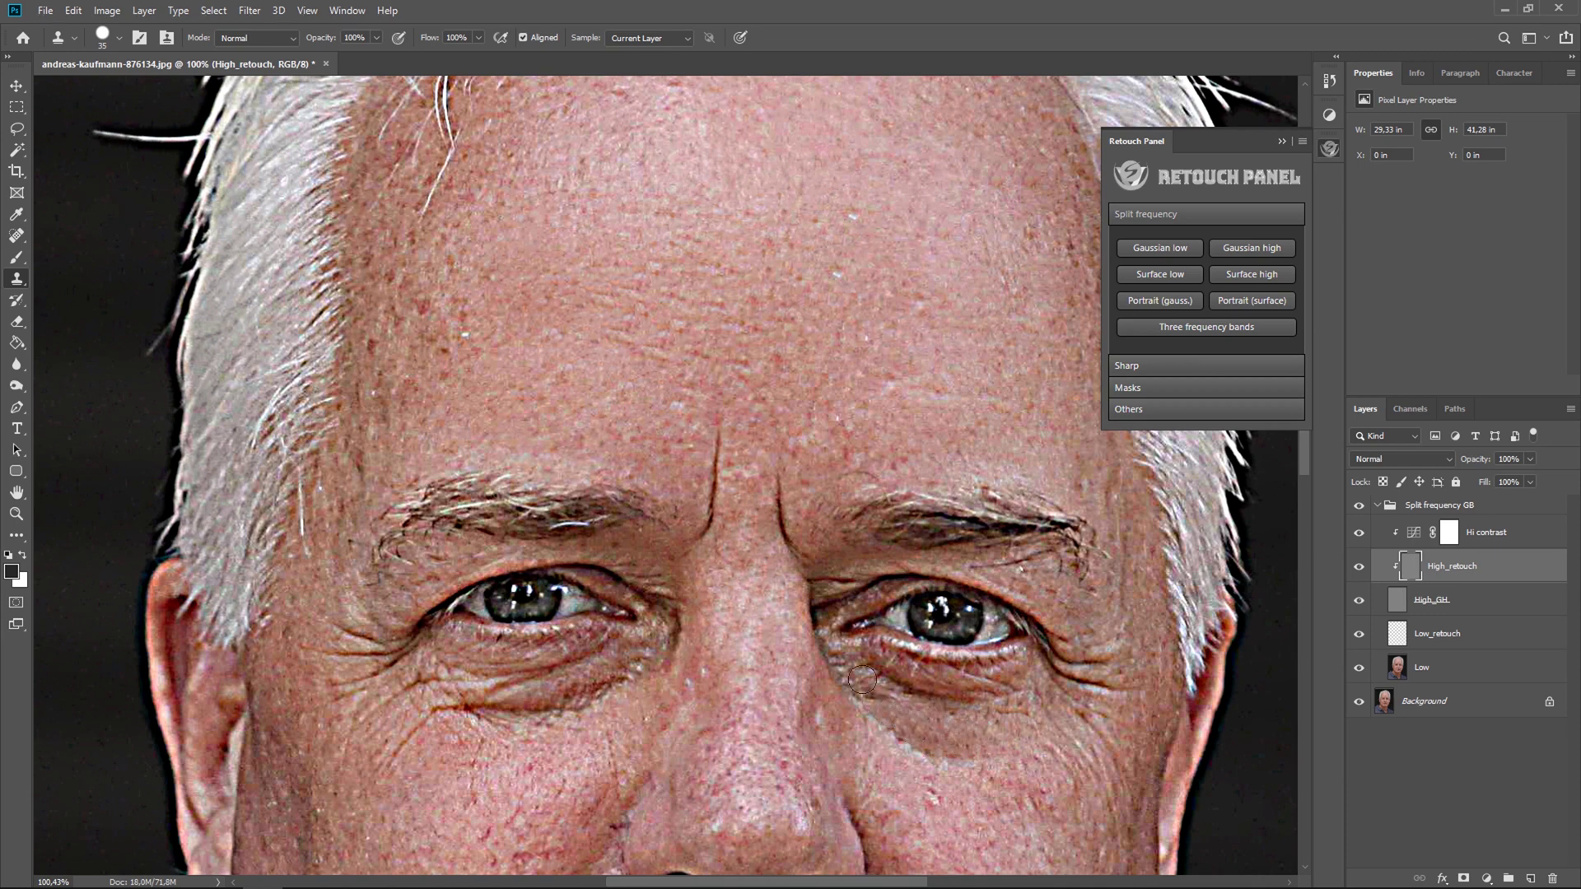
{"action": "left_click", "coordinate": [932, 716], "text": "alt"}
{"action": "left_click", "coordinate": [960, 710]}
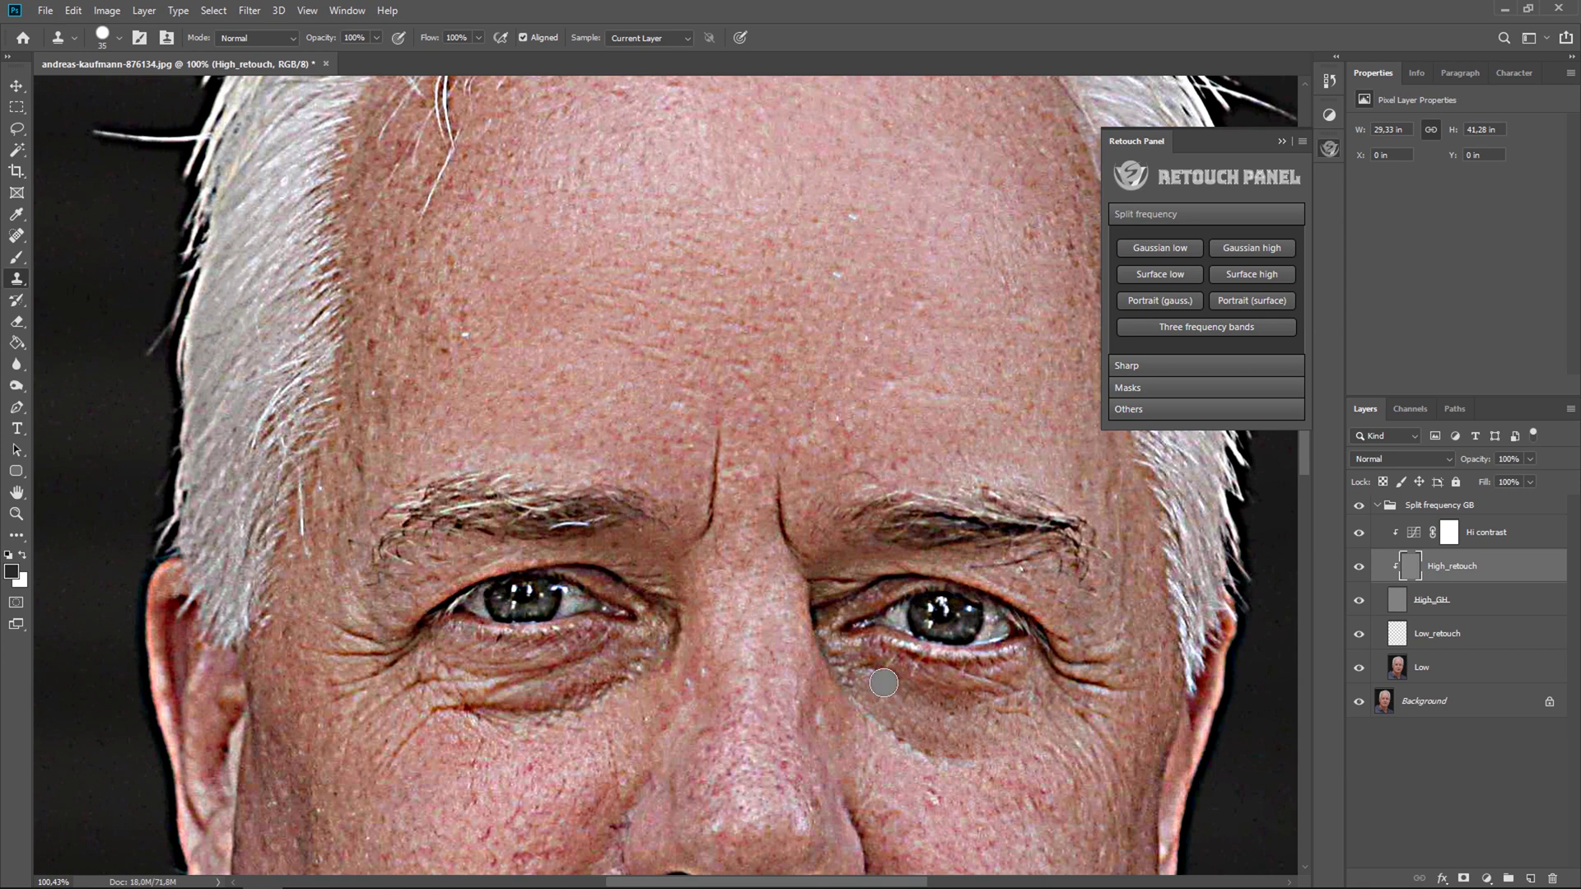
Clone cheek texture along the lower edge of the bag beneath his left eye, towards the nose
{"action": "left_click", "coordinate": [1012, 778]}
{"action": "left_click", "coordinate": [994, 808]}
{"action": "left_click", "coordinate": [926, 795]}
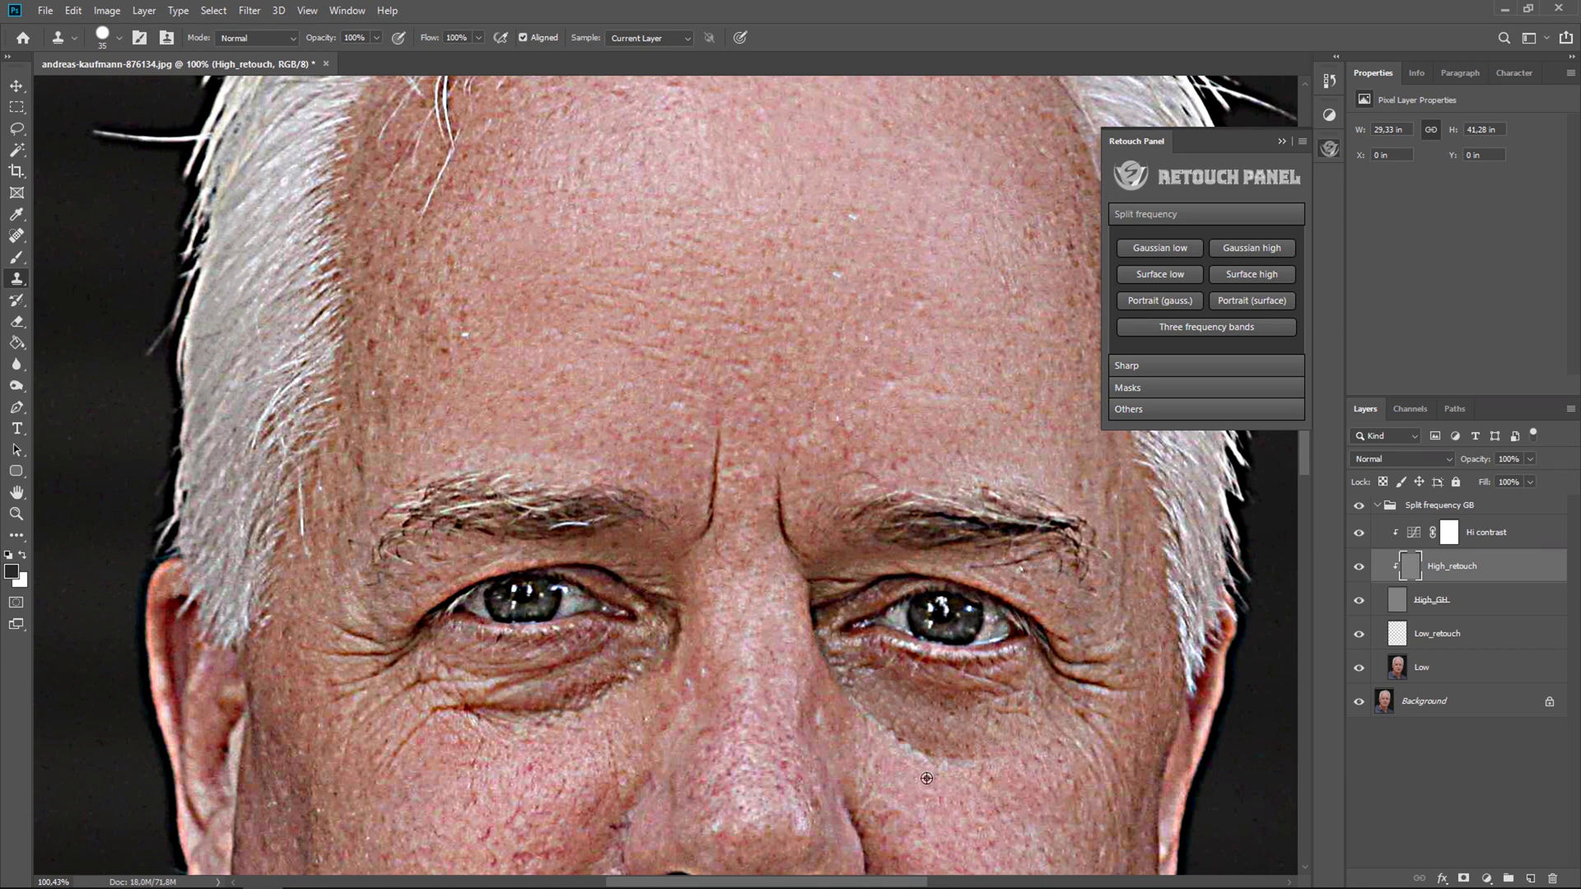
{"action": "left_click", "coordinate": [973, 760], "text": "alt"}
{"action": "left_click", "coordinate": [954, 757]}
{"action": "left_click", "coordinate": [951, 761], "text": "alt"}
{"action": "left_click", "coordinate": [924, 757]}
{"action": "left_click", "coordinate": [902, 737]}
{"action": "left_click", "coordinate": [877, 721]}
{"action": "left_click", "coordinate": [854, 694]}
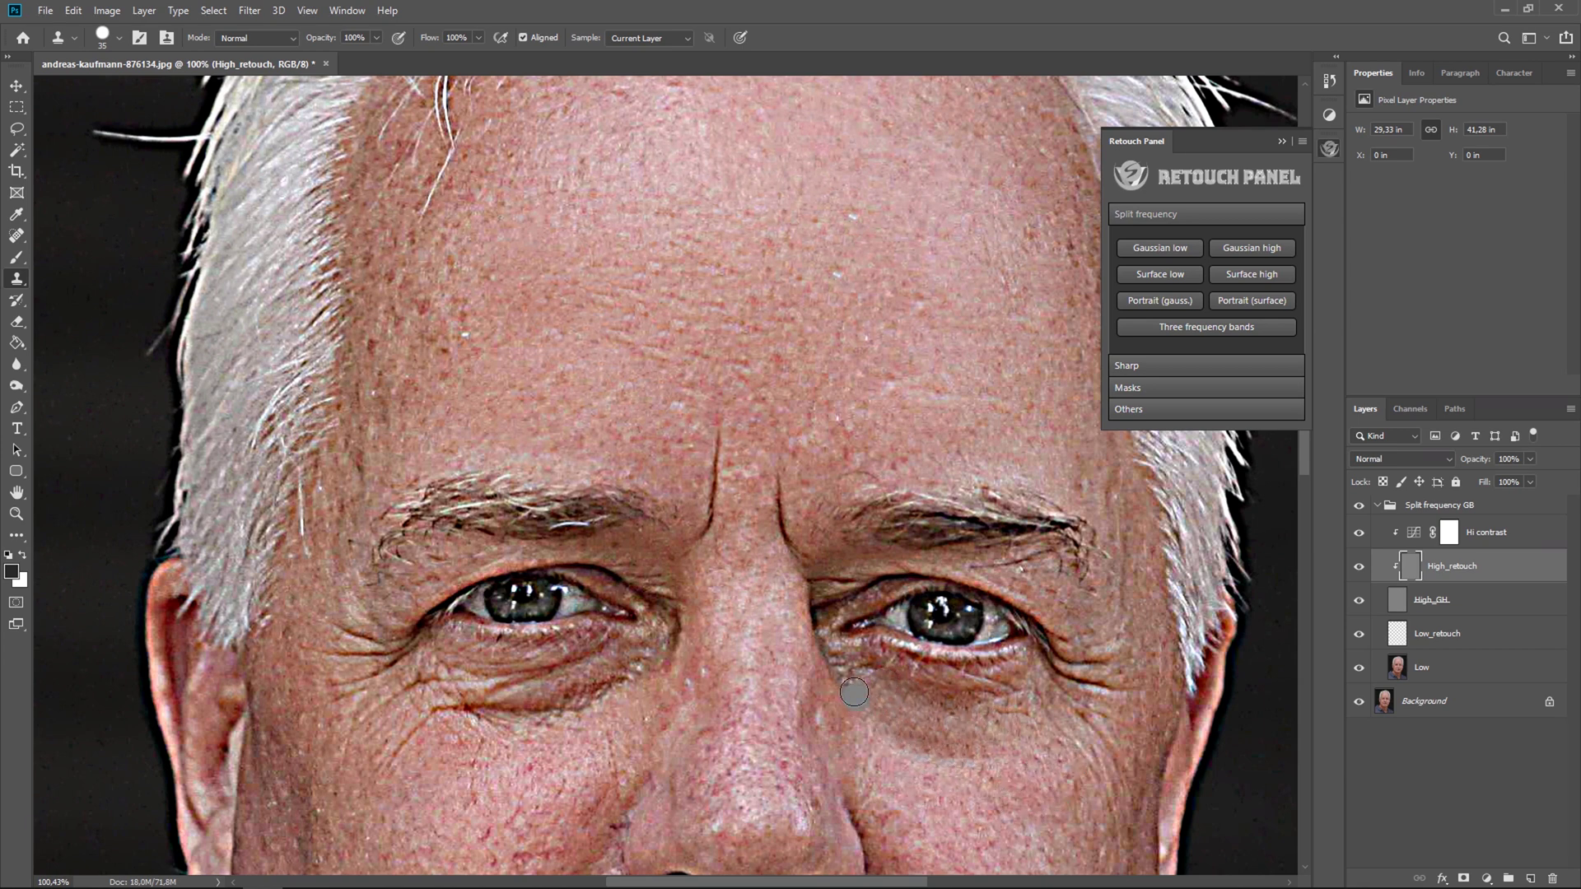
Clone smooth texture over the wrinkles on the upper cheek below the outer corner of his left eye
{"action": "left_click", "coordinate": [1088, 781]}
{"action": "left_click", "coordinate": [1058, 828], "text": "alt"}
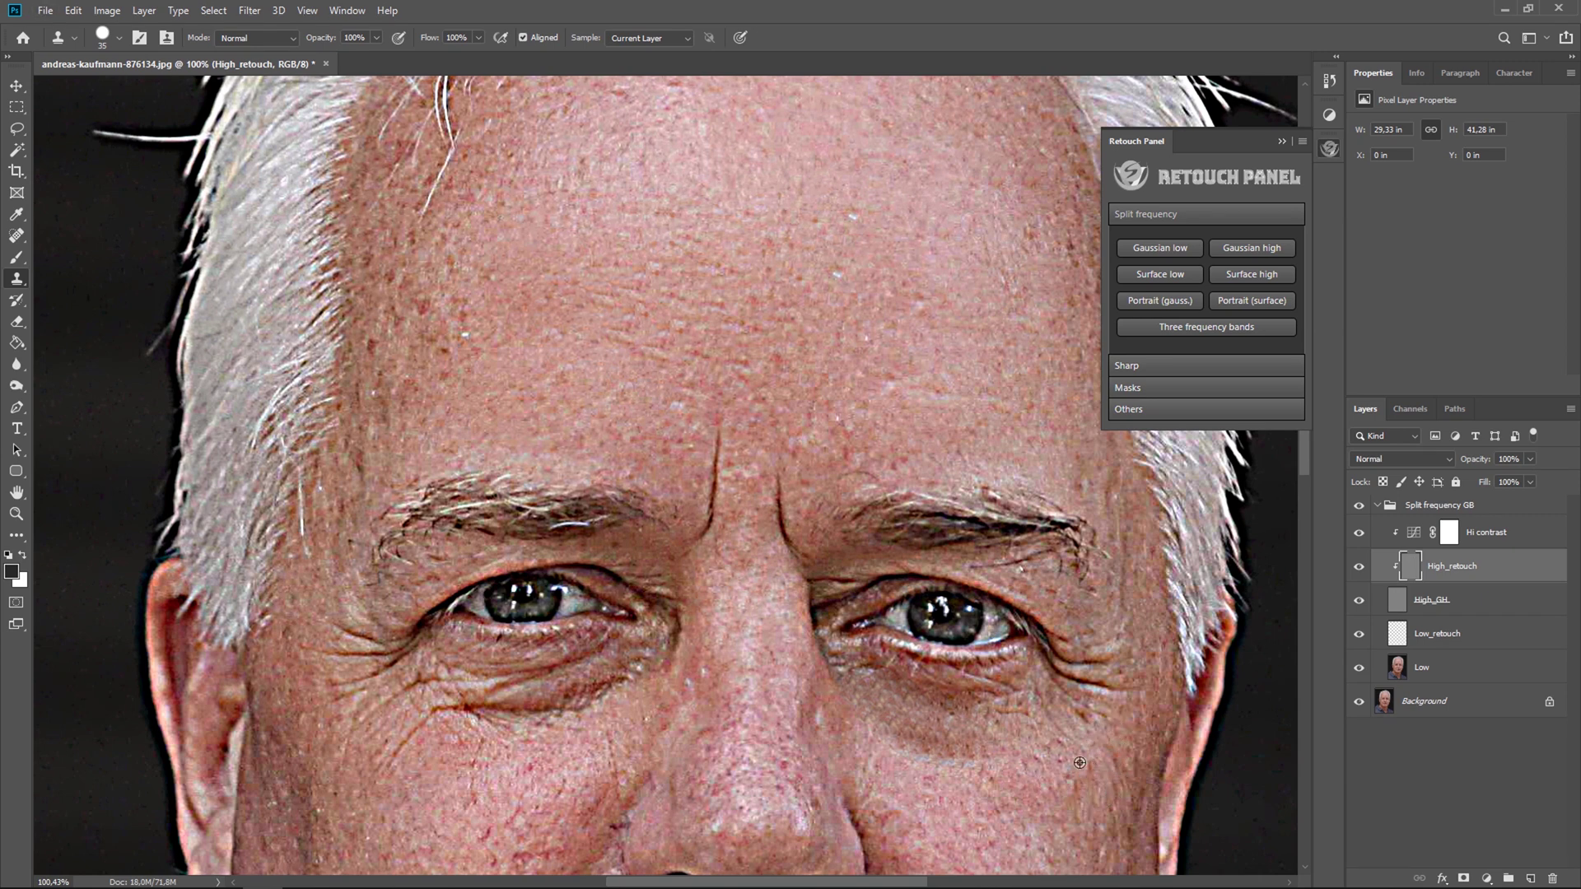
{"action": "left_click", "coordinate": [1085, 712]}
Clone out the lower wrinkles beneath his right eye, enlarging the brush to 45 px
{"action": "left_click", "coordinate": [456, 745], "text": "alt"}
{"action": "mouse_move", "coordinate": [478, 715]}
{"action": "left_mouse_down"}
{"action": "mouse_move", "coordinate": [402, 778]}
{"action": "mouse_move", "coordinate": [373, 747]}
{"action": "left_mouse_up"}
{"action": "key", "text": "bracketright"}
{"action": "key", "text": "bracketright"}
{"action": "left_click", "coordinate": [452, 744], "text": "alt"}
{"action": "left_click_drag", "start_coordinate": [502, 714], "coordinate": [597, 683]}
Clone cheek texture over the remaining bag creases and crow's feet below his right eye
{"action": "left_click", "coordinate": [560, 731], "text": "alt"}
{"action": "left_click", "coordinate": [482, 751], "text": "alt"}
{"action": "left_click", "coordinate": [498, 695]}
{"action": "left_click", "coordinate": [522, 687]}
{"action": "left_click", "coordinate": [472, 692]}
{"action": "mouse_move", "coordinate": [438, 688]}
{"action": "left_mouse_down"}
{"action": "mouse_move", "coordinate": [387, 708]}
{"action": "mouse_move", "coordinate": [341, 687]}
{"action": "left_mouse_up"}
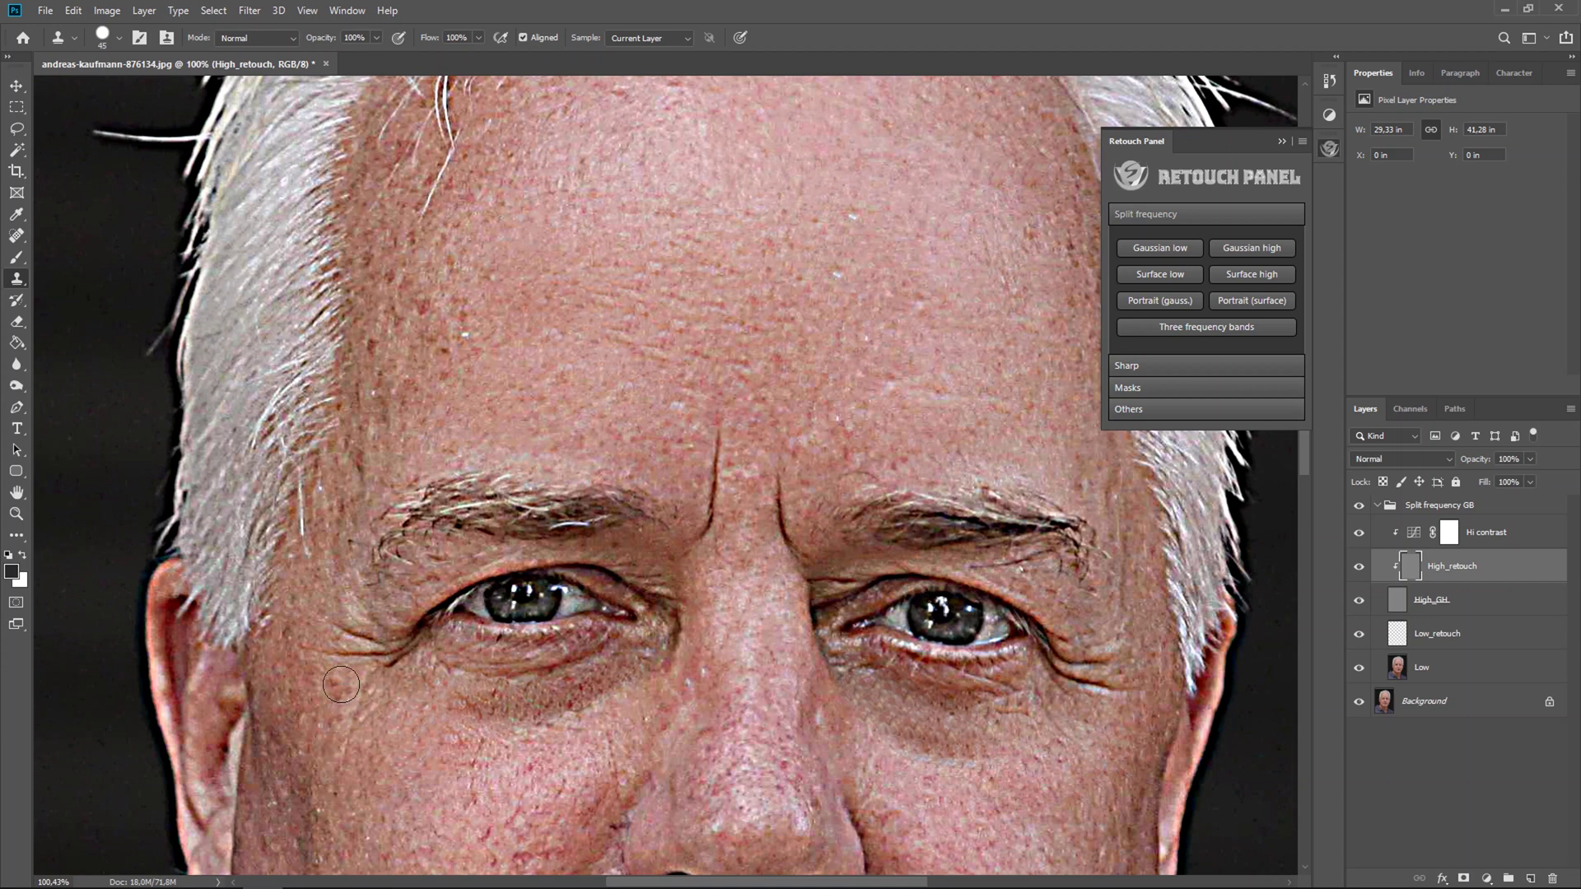
Reduce the brush to 30 px and clone out the fine lines near the inner corner of his right eye
{"action": "key", "text": "bracketleft"}
{"action": "key", "text": "bracketleft"}
{"action": "left_click_drag", "start_coordinate": [633, 629], "coordinate": [599, 639]}
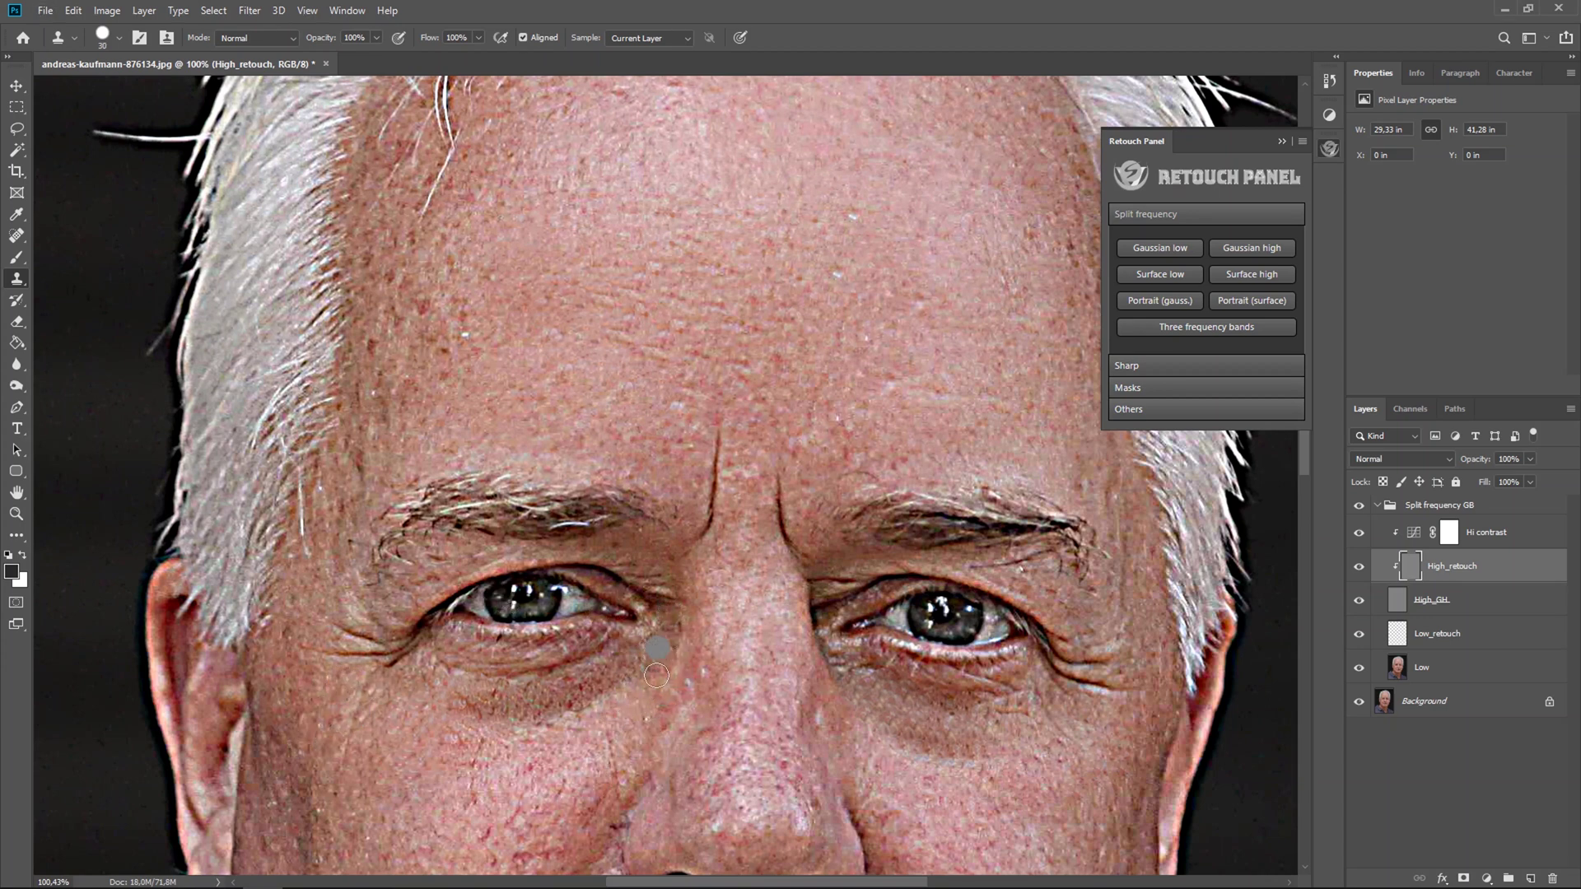
Hide Hi contrast, set the Clone Stamp to Current & Below at 55% opacity with a soft brush, and select Low_retouch
{"action": "left_click", "coordinate": [1360, 533]}
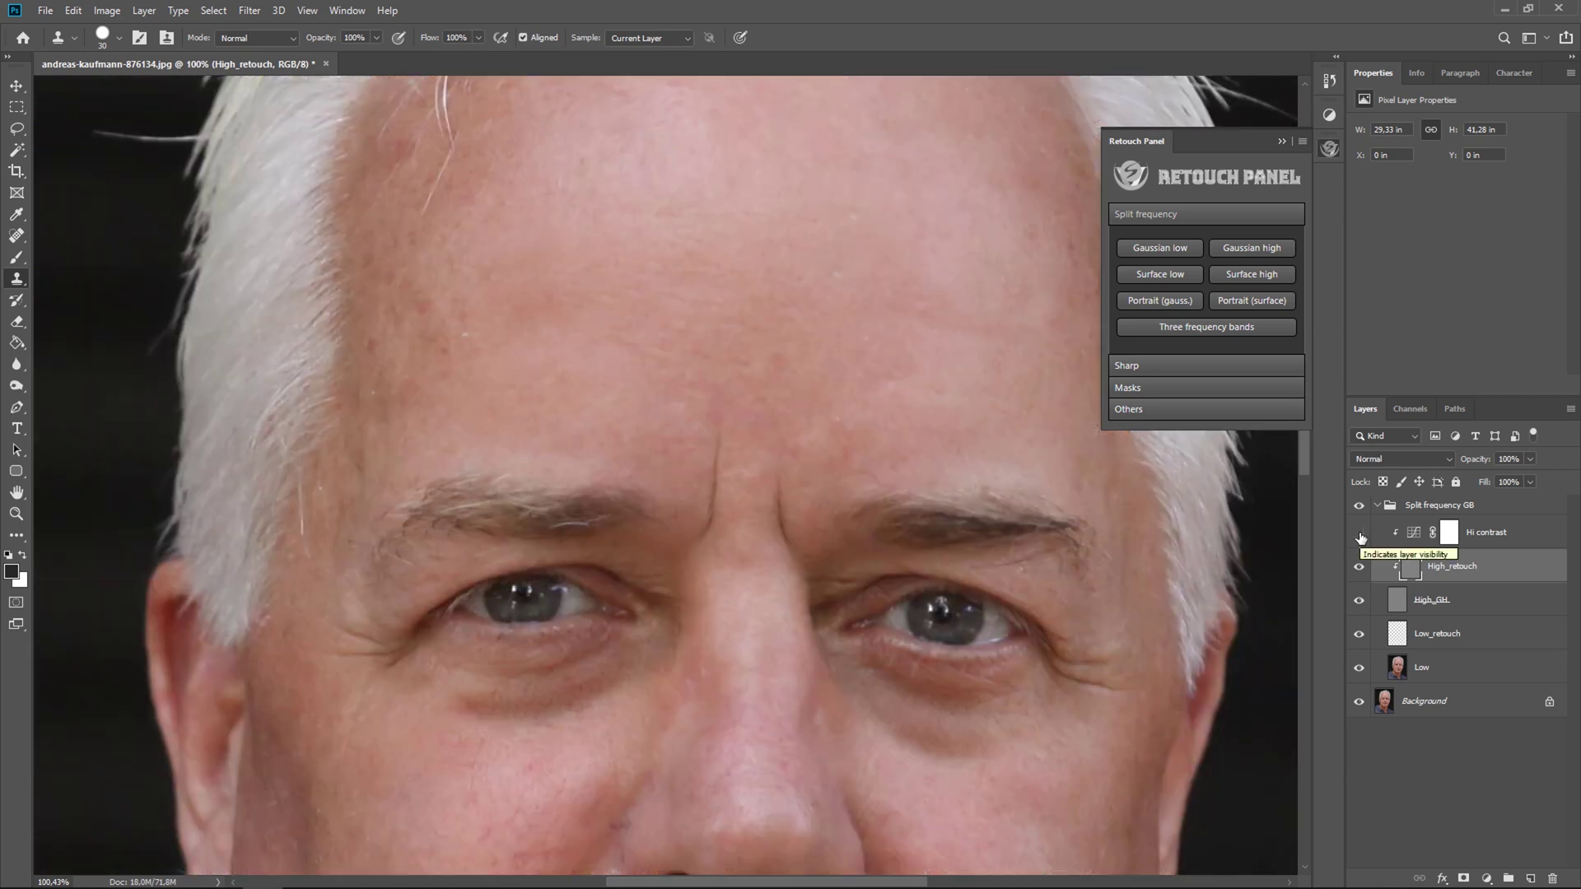
{"action": "left_click", "coordinate": [686, 37]}
{"action": "left_click", "coordinate": [644, 61]}
{"action": "left_click", "coordinate": [106, 40]}
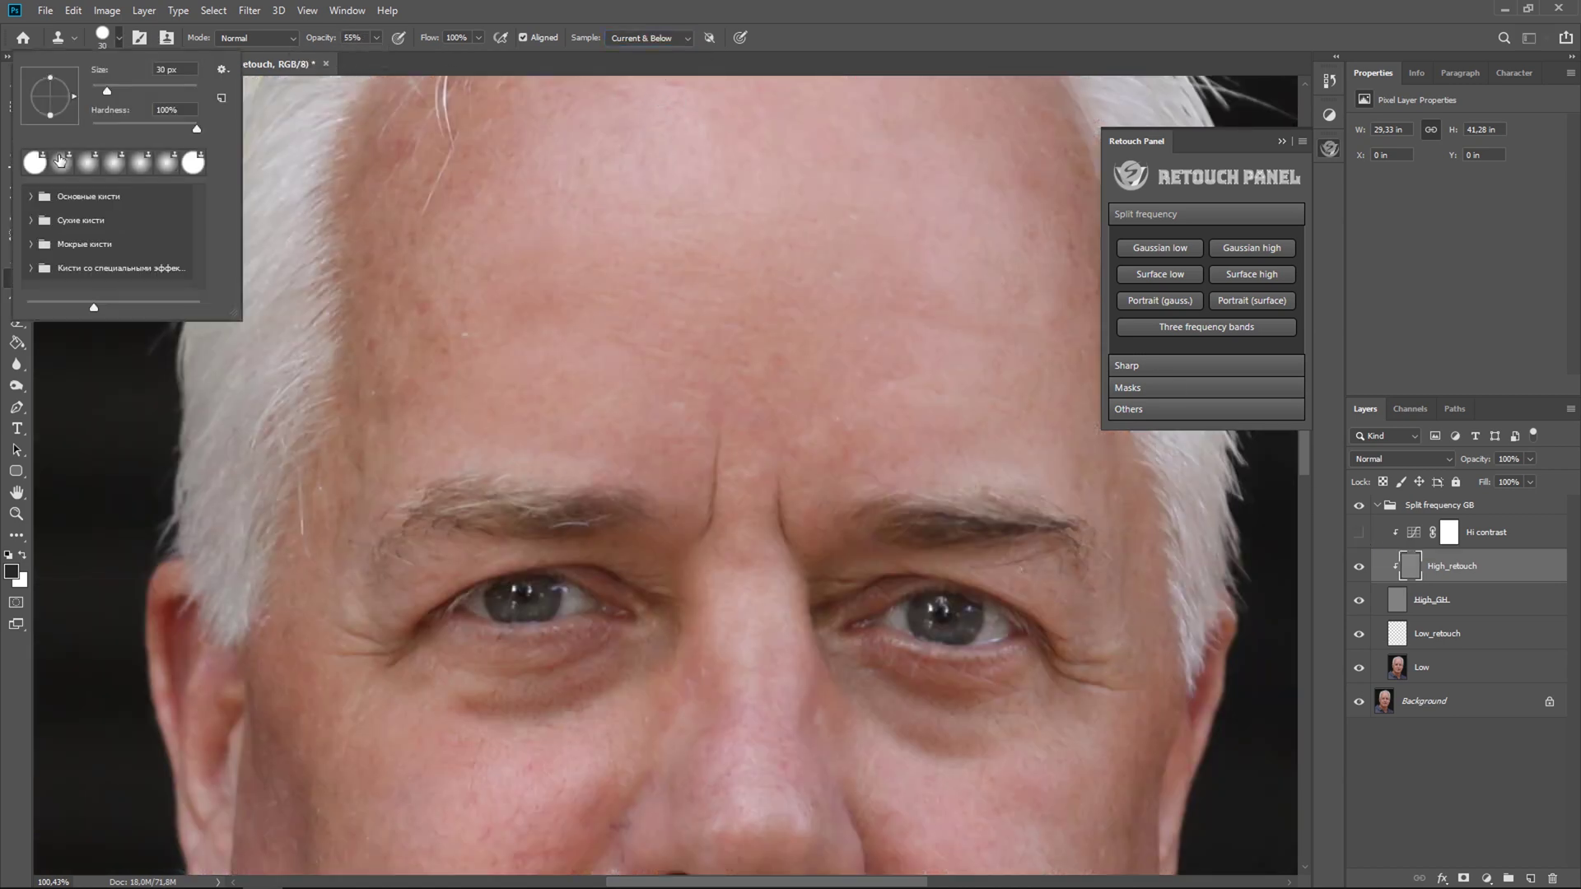
{"action": "left_click", "coordinate": [1442, 638]}
Clone lighter cheek tones over the dark shadows beneath both eyes on the Low_retouch layer
{"action": "mouse_move", "coordinate": [471, 735]}
{"action": "left_mouse_down"}
{"action": "mouse_move", "coordinate": [448, 720]}
{"action": "mouse_move", "coordinate": [574, 739]}
{"action": "mouse_move", "coordinate": [506, 710]}
{"action": "mouse_move", "coordinate": [482, 736]}
{"action": "left_mouse_up"}
{"action": "mouse_move", "coordinate": [640, 669]}
{"action": "left_mouse_down"}
{"action": "mouse_move", "coordinate": [671, 626]}
{"action": "mouse_move", "coordinate": [623, 674]}
{"action": "left_mouse_up"}
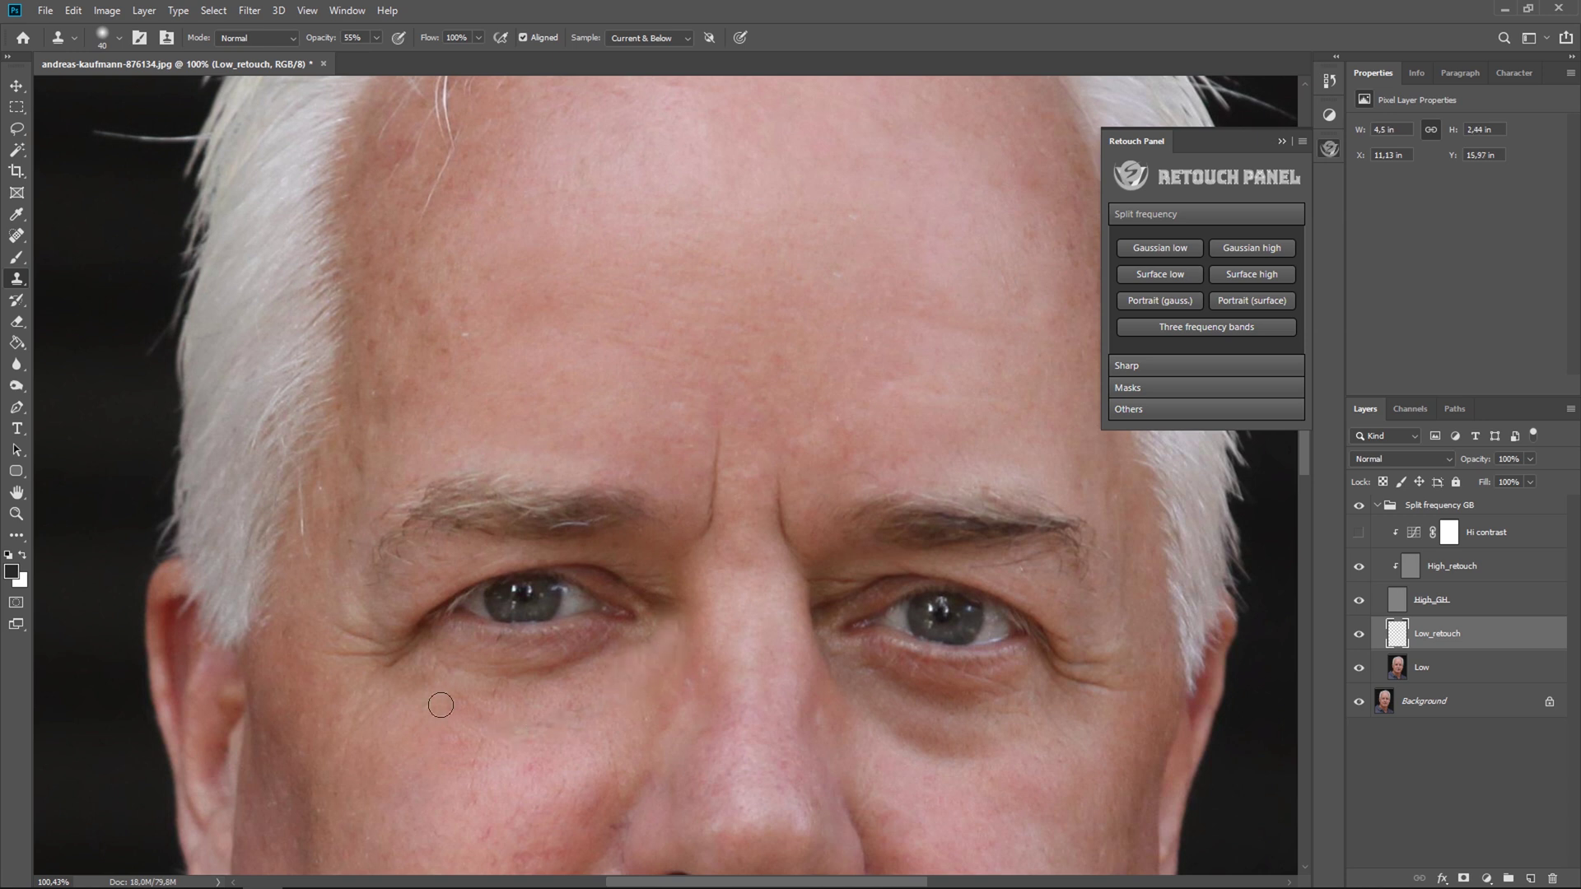
{"action": "mouse_move", "coordinate": [987, 742]}
{"action": "left_mouse_down"}
{"action": "mouse_move", "coordinate": [943, 771]}
{"action": "mouse_move", "coordinate": [876, 718]}
{"action": "left_mouse_up"}
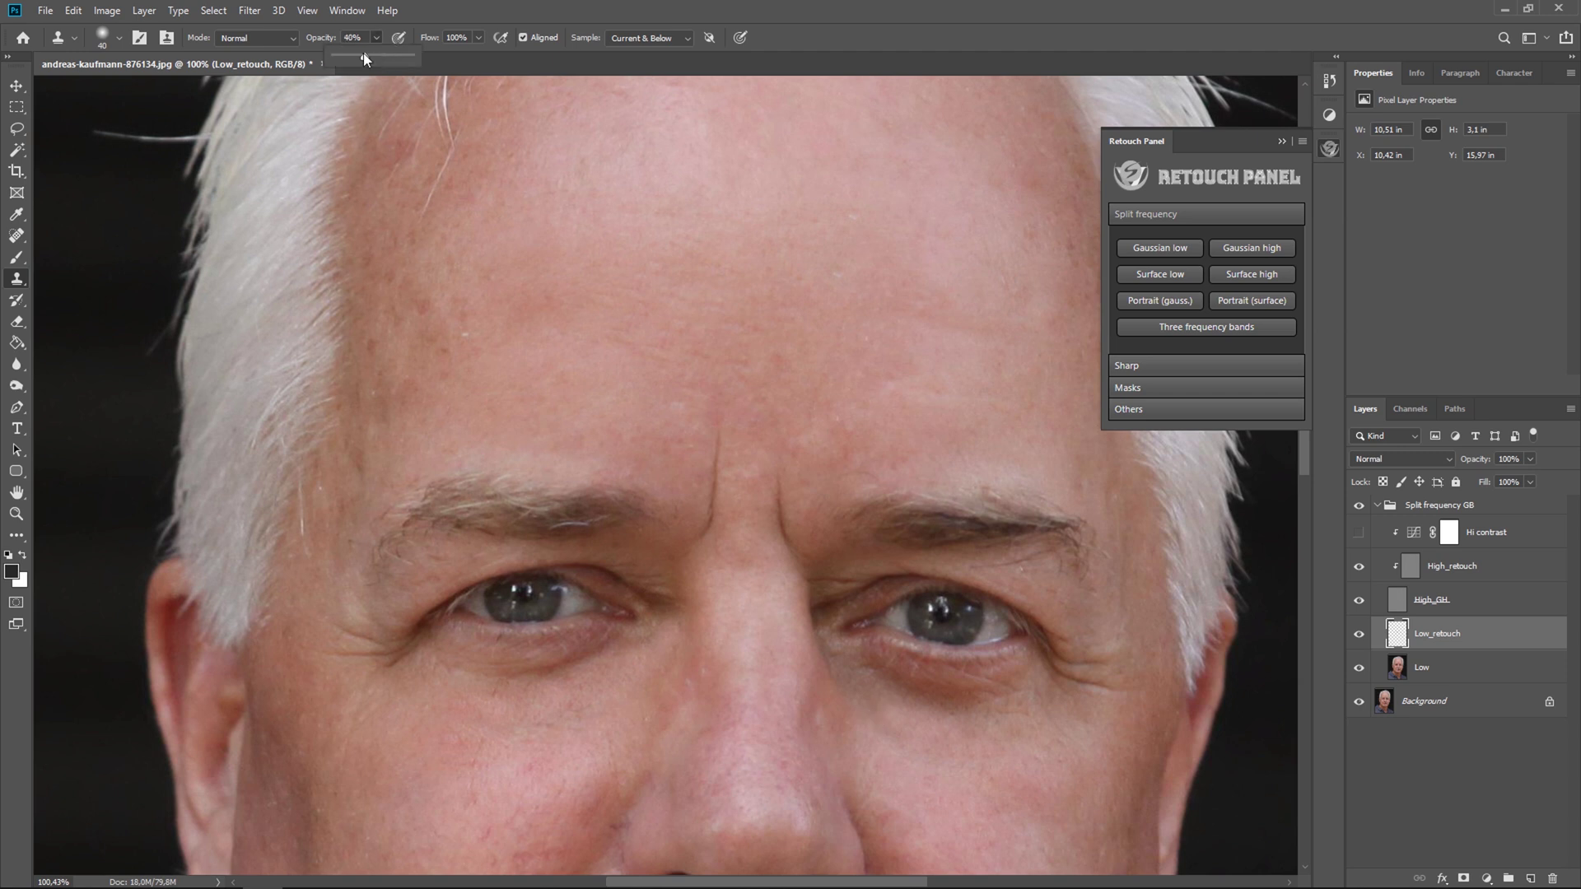
Set the Clone Stamp opacity to 34% and clone cheek tone over the shadow beneath his left eye's inner corner
{"action": "left_click", "coordinate": [907, 720], "text": "alt"}
{"action": "left_click_drag", "start_coordinate": [883, 682], "coordinate": [840, 668]}
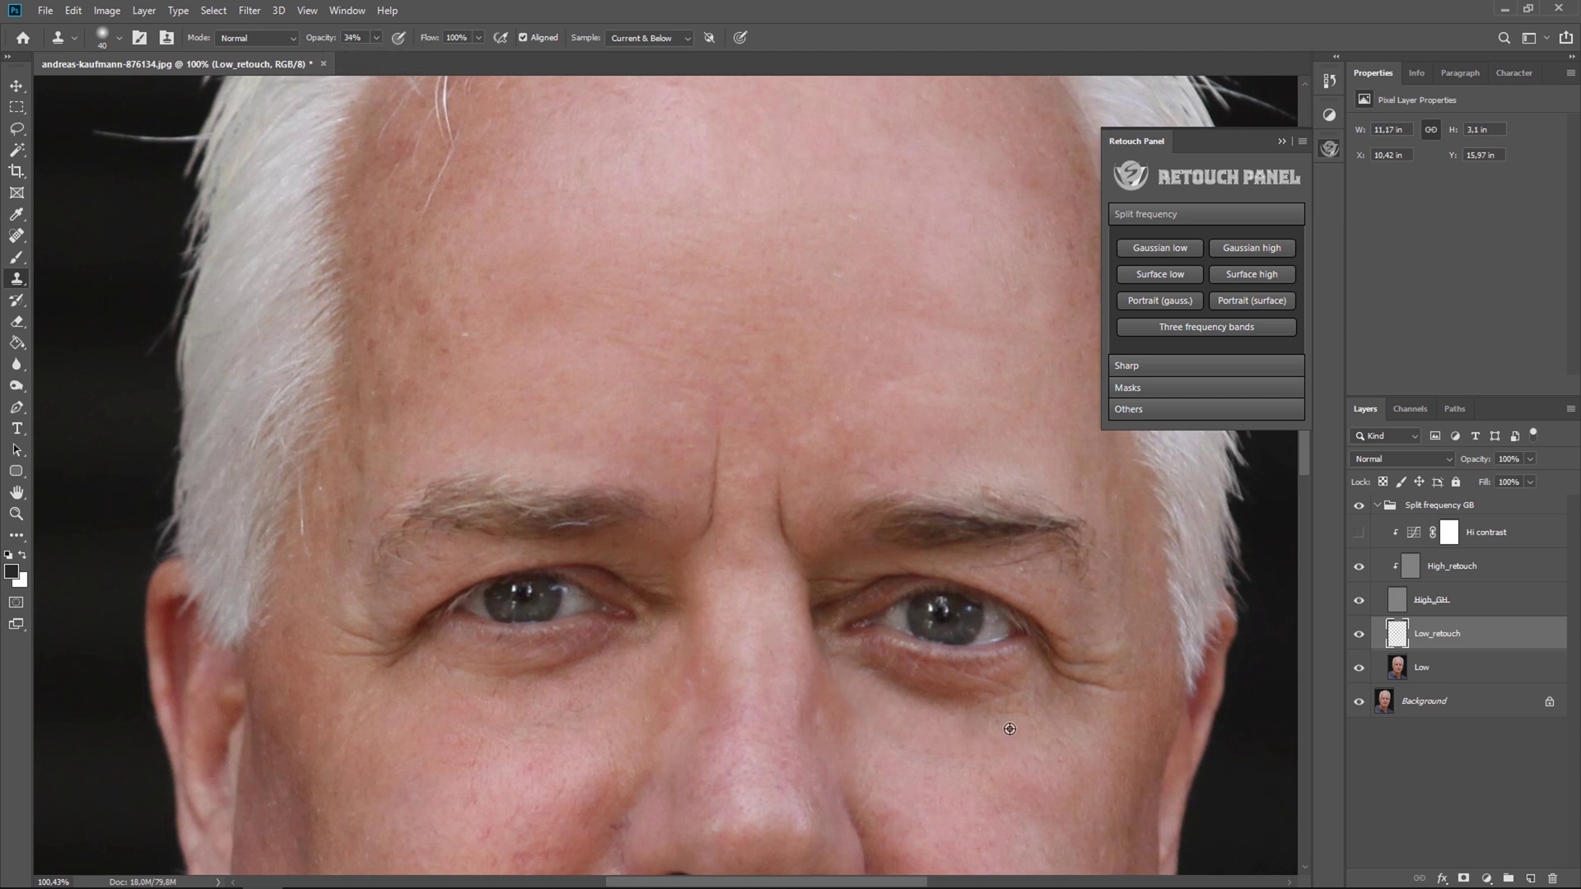
{"action": "key", "text": "ctrl+0"}
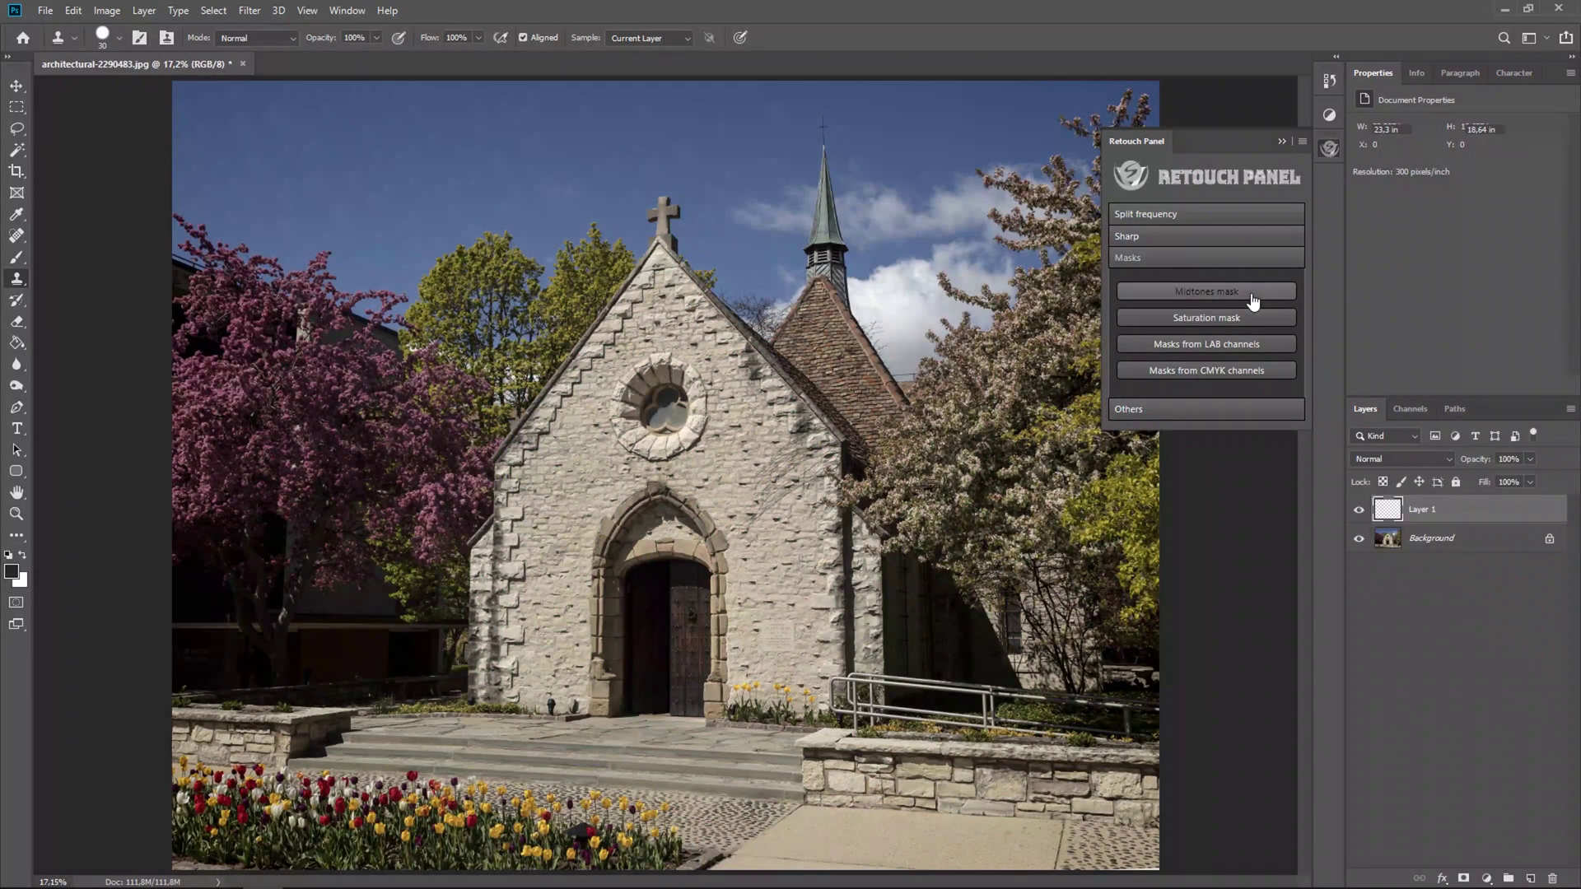
Load the Midtones channel of the church photo as a selection and add a Hue/Saturation adjustment layer masked by it
{"action": "left_click", "coordinate": [1410, 409]}
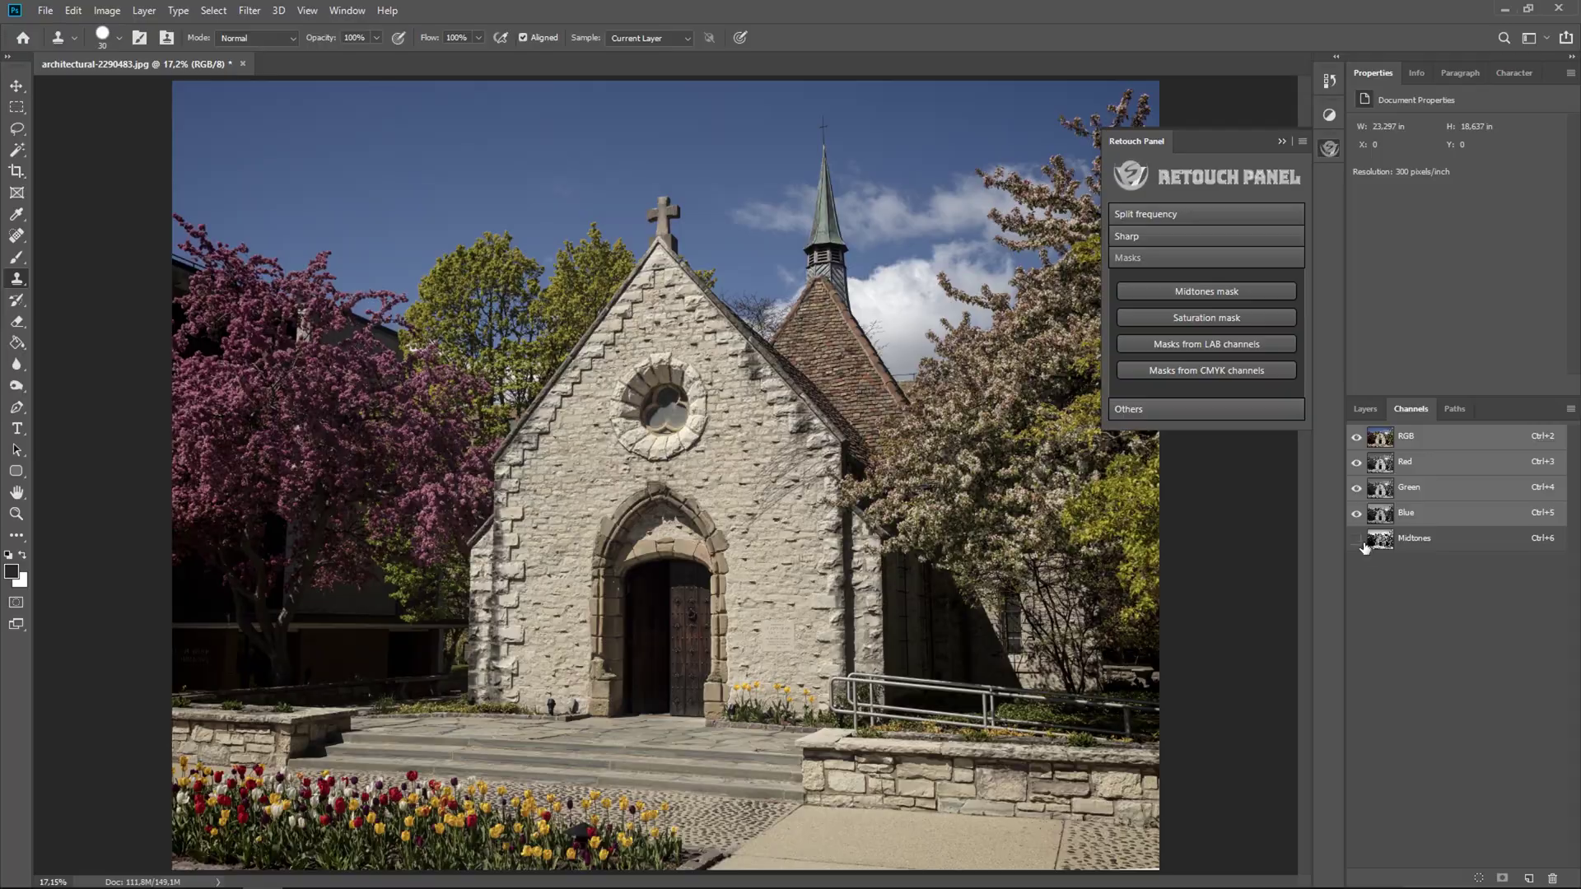
{"action": "left_click", "coordinate": [1378, 541], "text": "ctrl"}
{"action": "left_click", "coordinate": [1366, 410]}
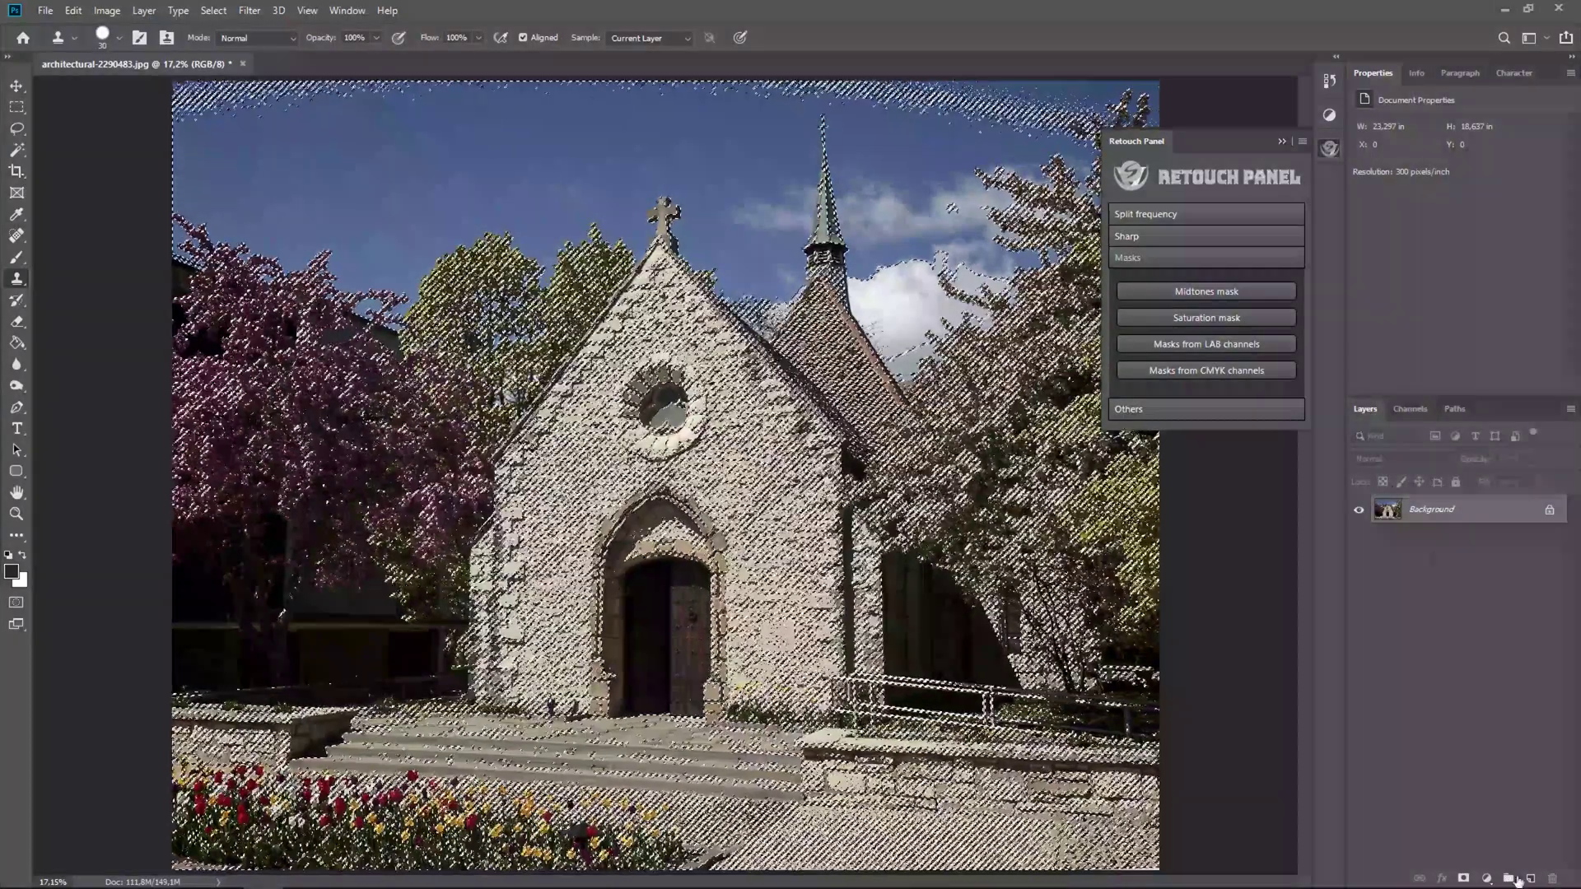
{"action": "left_click", "coordinate": [1486, 879]}
{"action": "left_click", "coordinate": [1498, 725]}
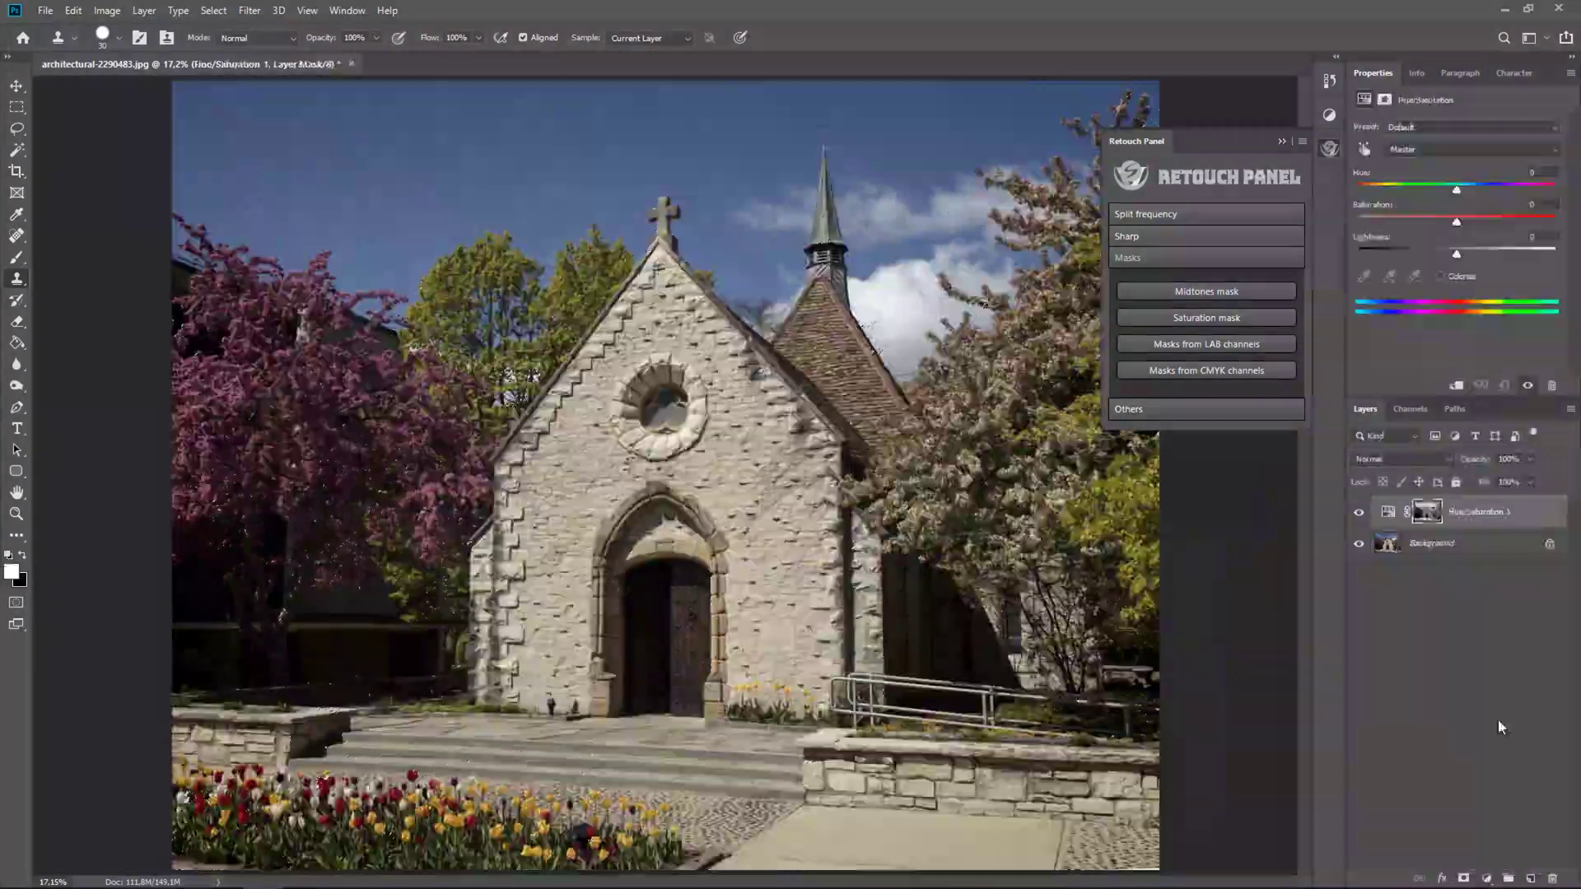
Invert the Hue/Saturation layer mask and raise its contrast with Curves, moving the black point to input 141 and slightly lowering the white output
{"action": "left_click", "coordinate": [1427, 514], "text": "alt"}
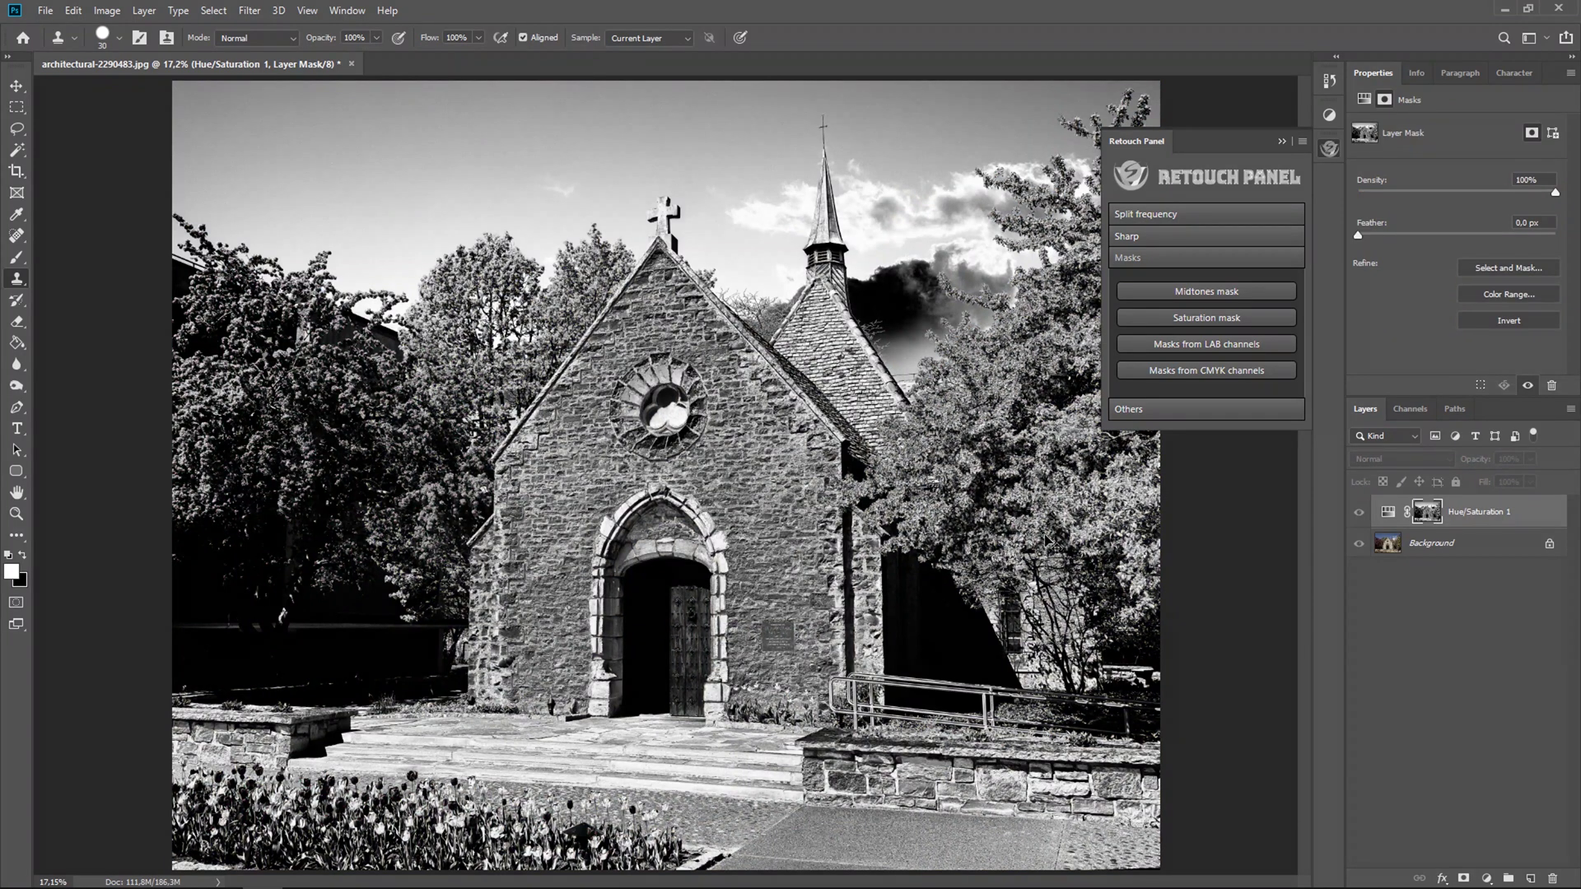
{"action": "key", "text": "ctrl+i"}
{"action": "key", "text": "ctrl+m"}
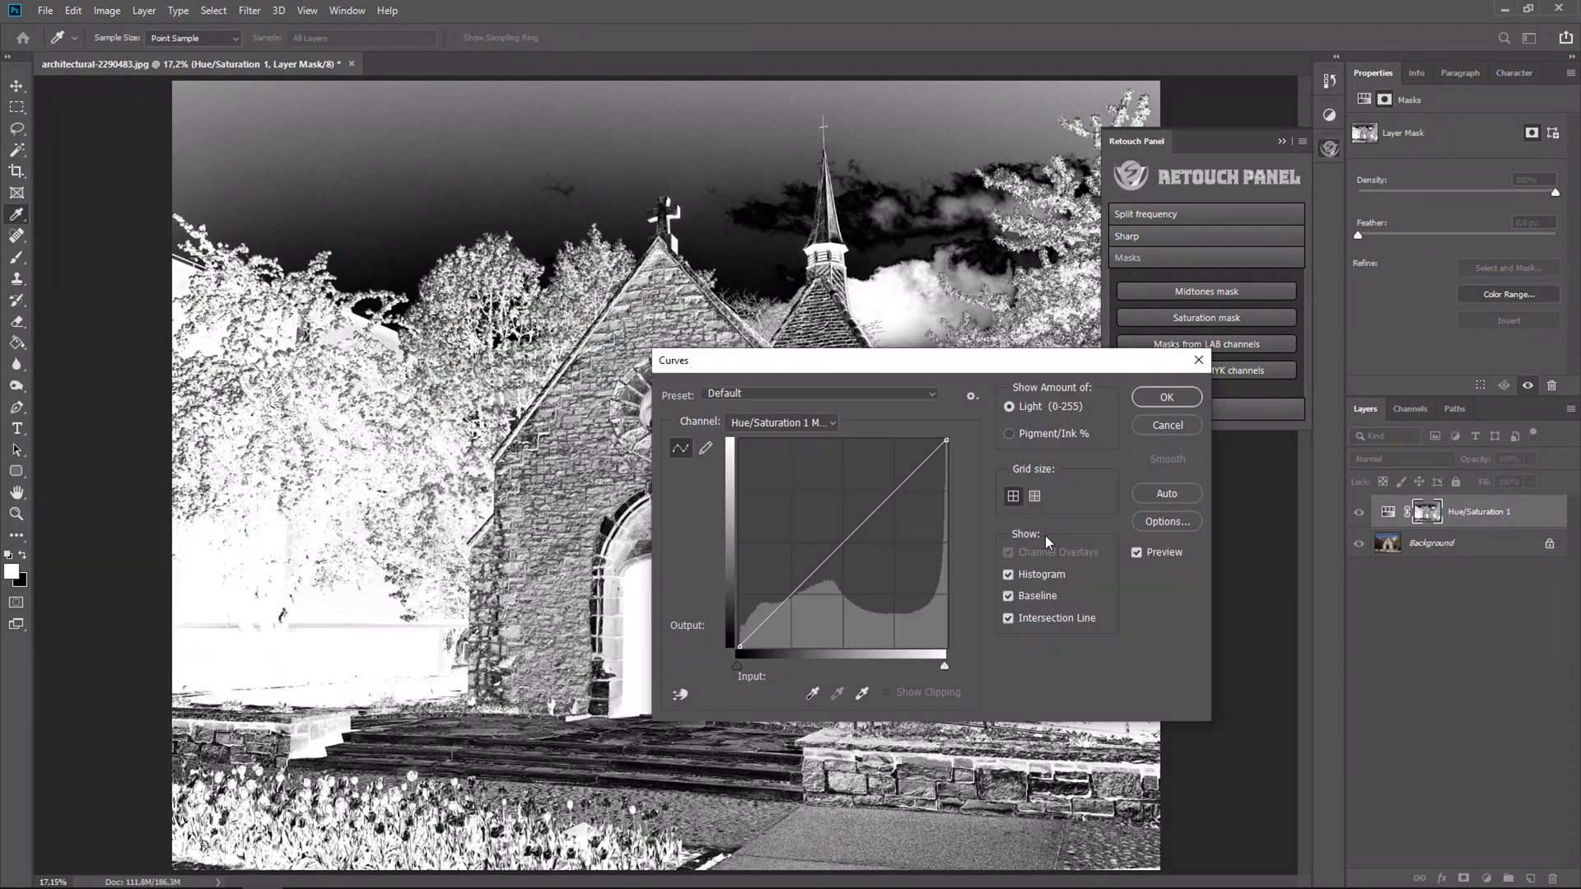
{"action": "left_click_drag", "start_coordinate": [739, 659], "coordinate": [859, 670]}
{"action": "left_click_drag", "start_coordinate": [946, 445], "coordinate": [946, 476]}
{"action": "left_click_drag", "start_coordinate": [860, 666], "coordinate": [853, 667]}
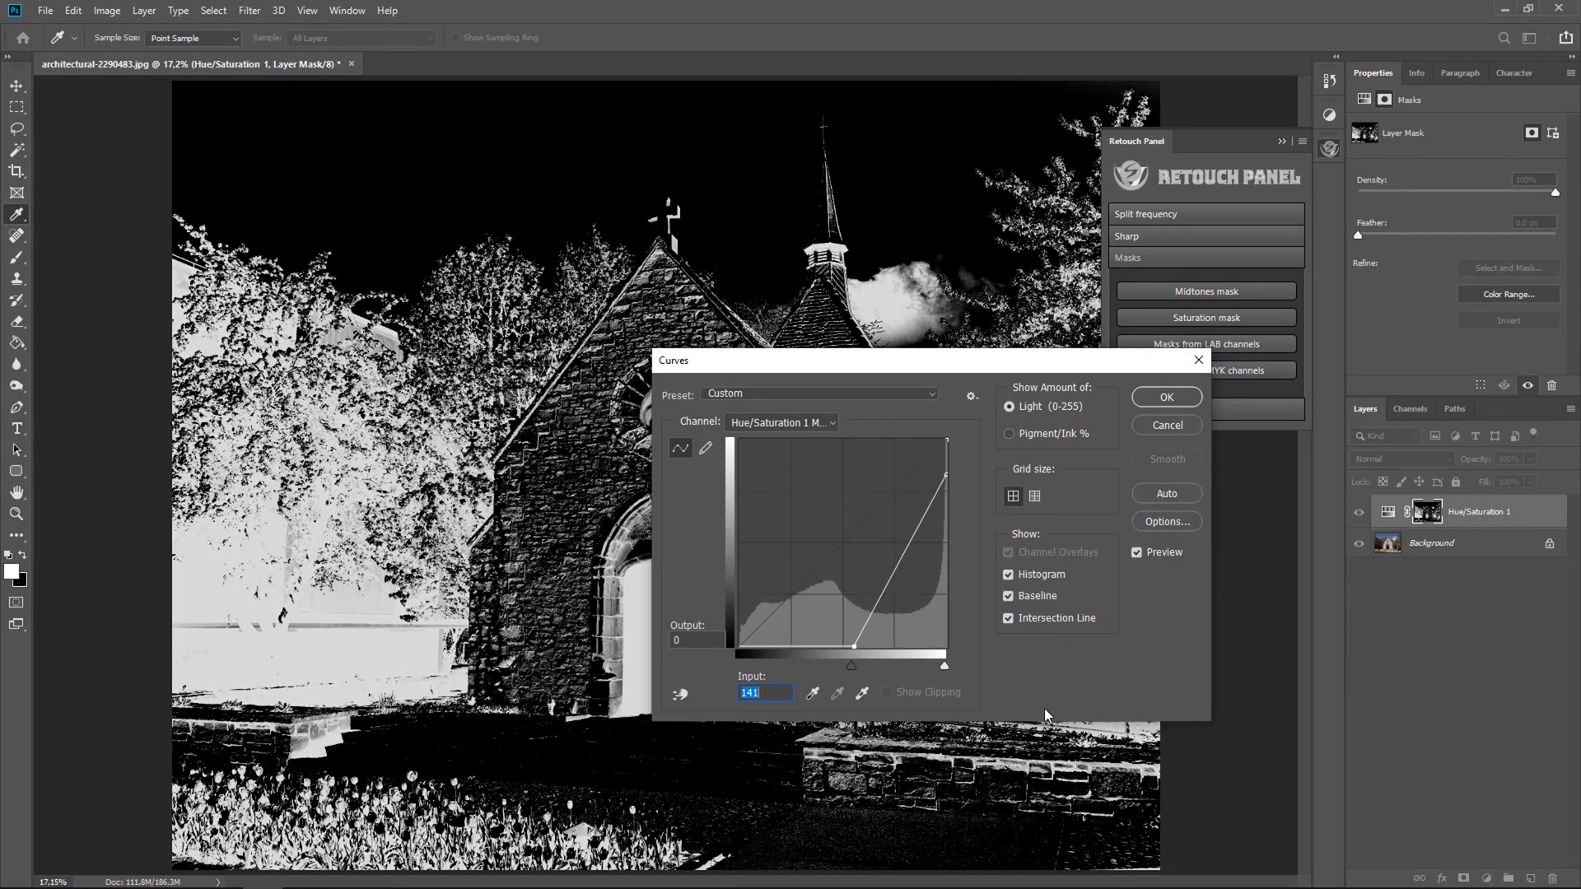
{"action": "left_click", "coordinate": [1166, 397]}
Set the Hue/Saturation layer's saturation to +71 and toggle the layer to compare the result
{"action": "left_click", "coordinate": [1387, 511]}
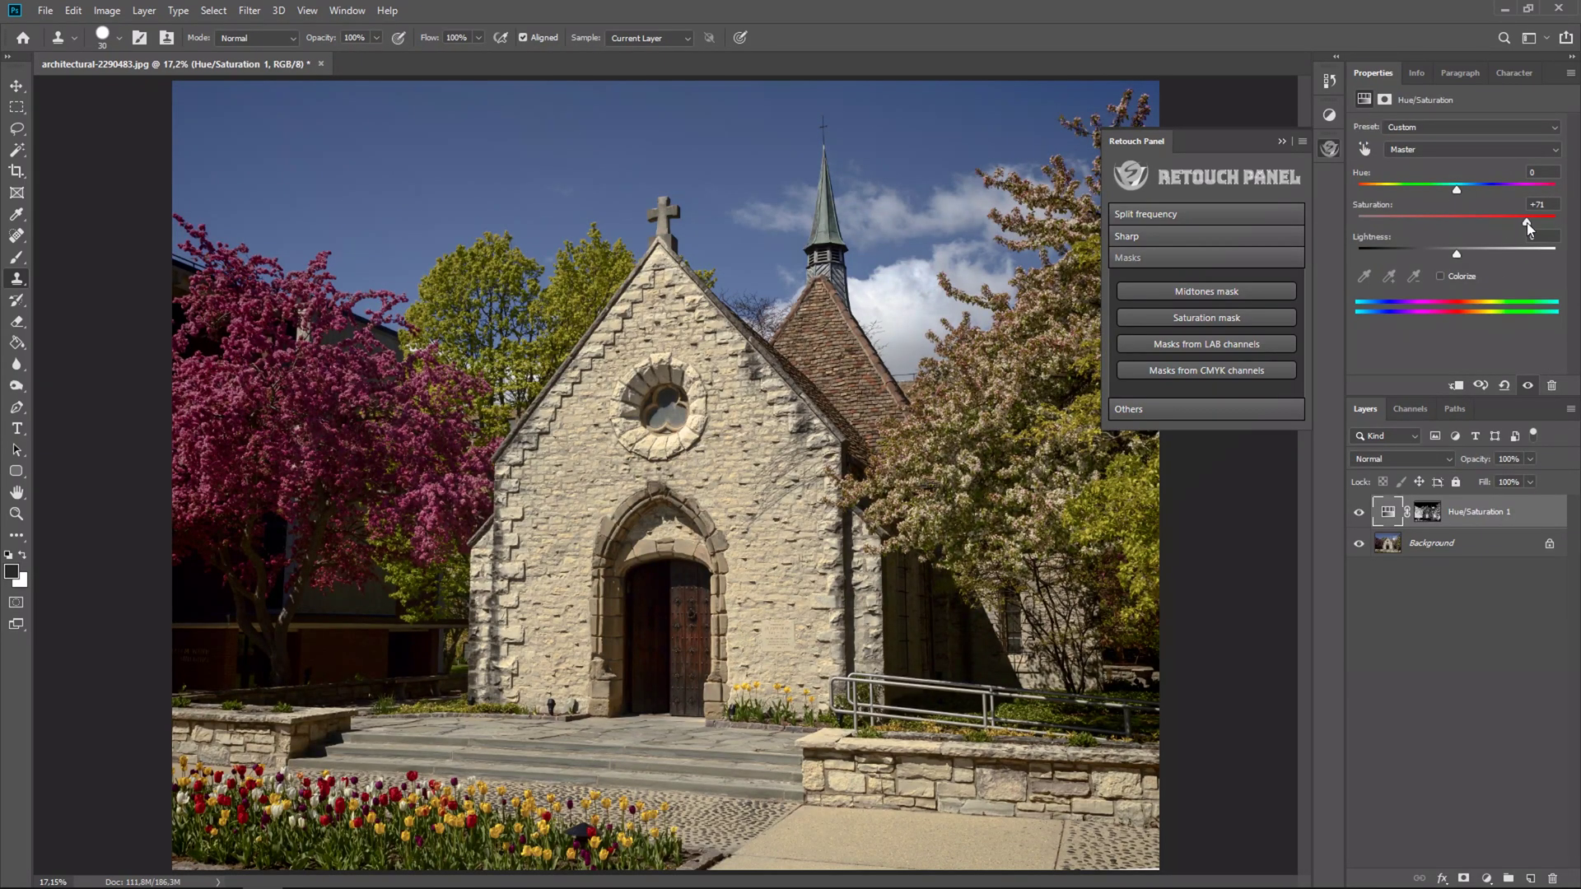
{"action": "left_click", "coordinate": [1359, 514]}
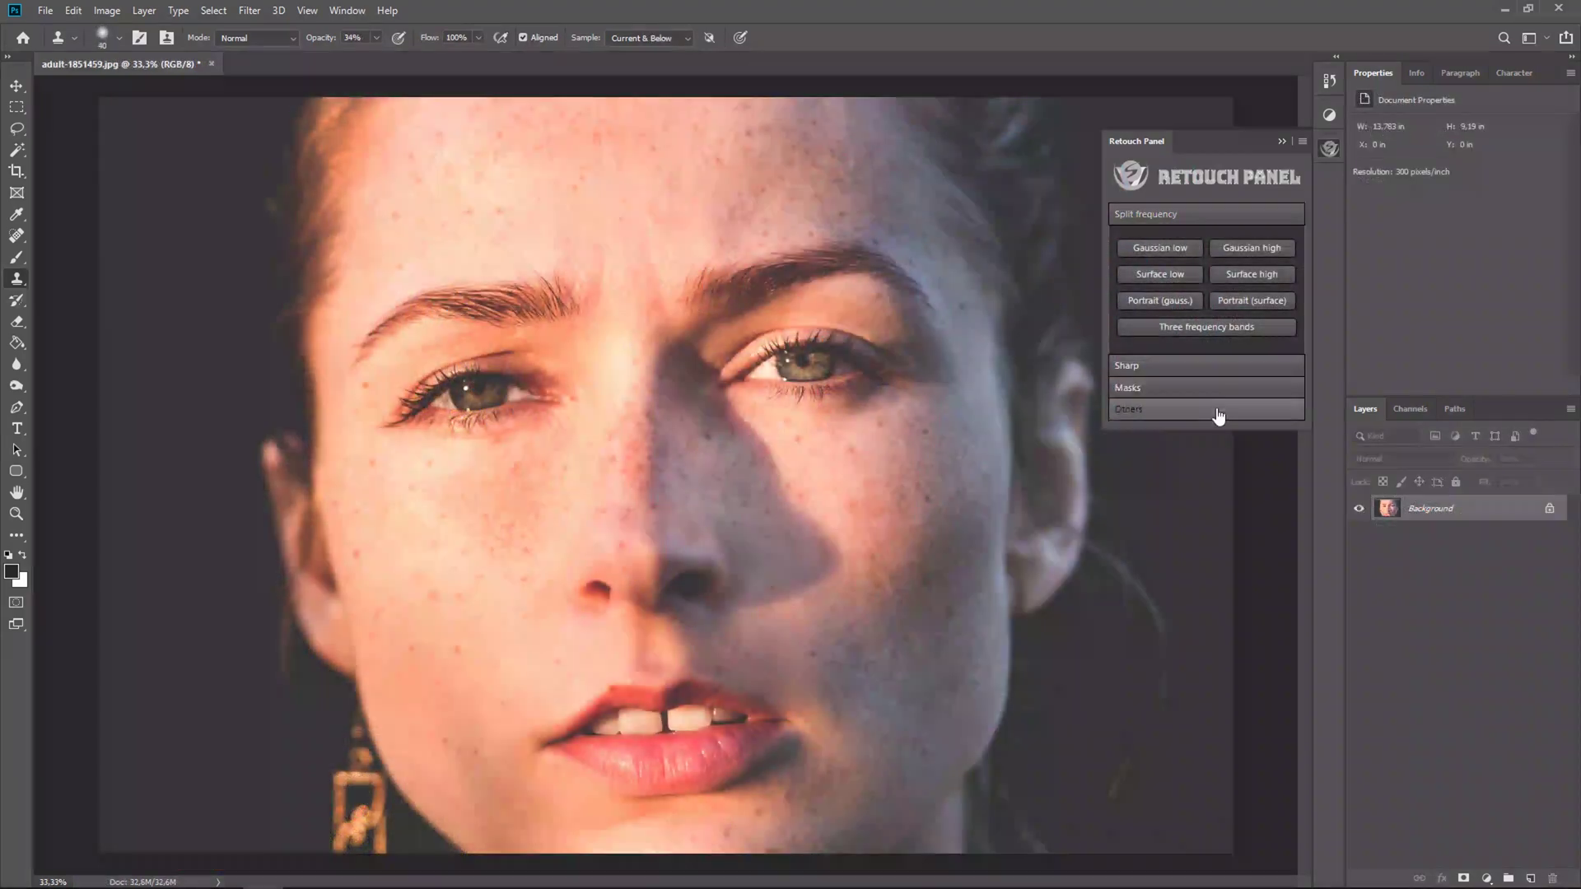
Apply the Retouch Panel's Light color balance to the freckled woman's portrait
{"action": "left_click", "coordinate": [1217, 415]}
{"action": "left_click", "coordinate": [1238, 395]}
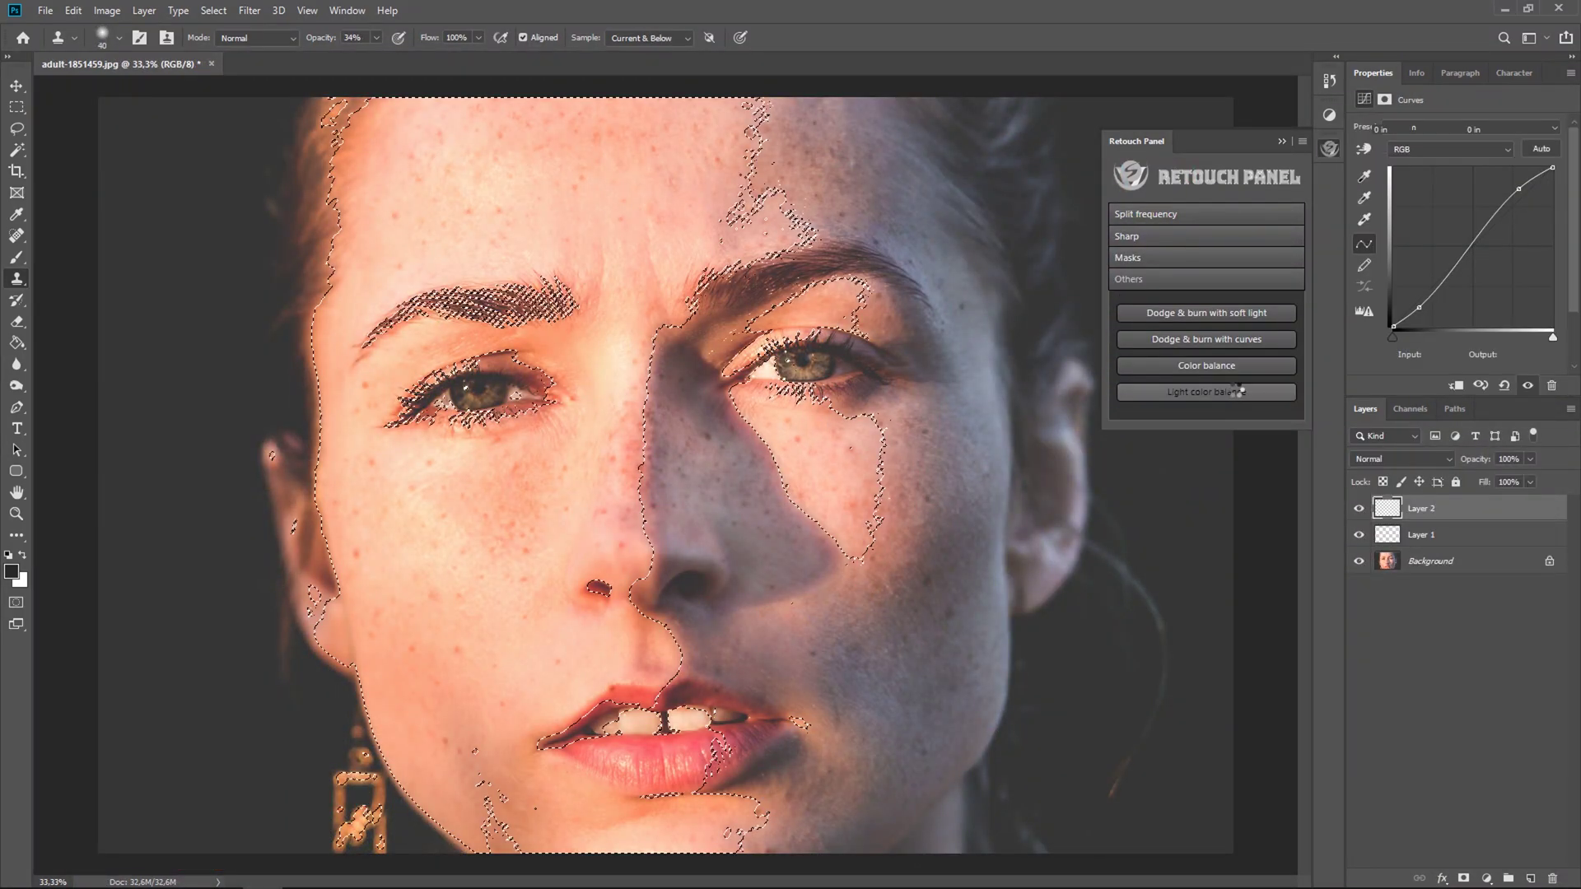
Run the Portrait (gauss.) frequency split with a rectangular selection around the whole face, and expand the resulting layer group
{"action": "left_click", "coordinate": [1229, 217]}
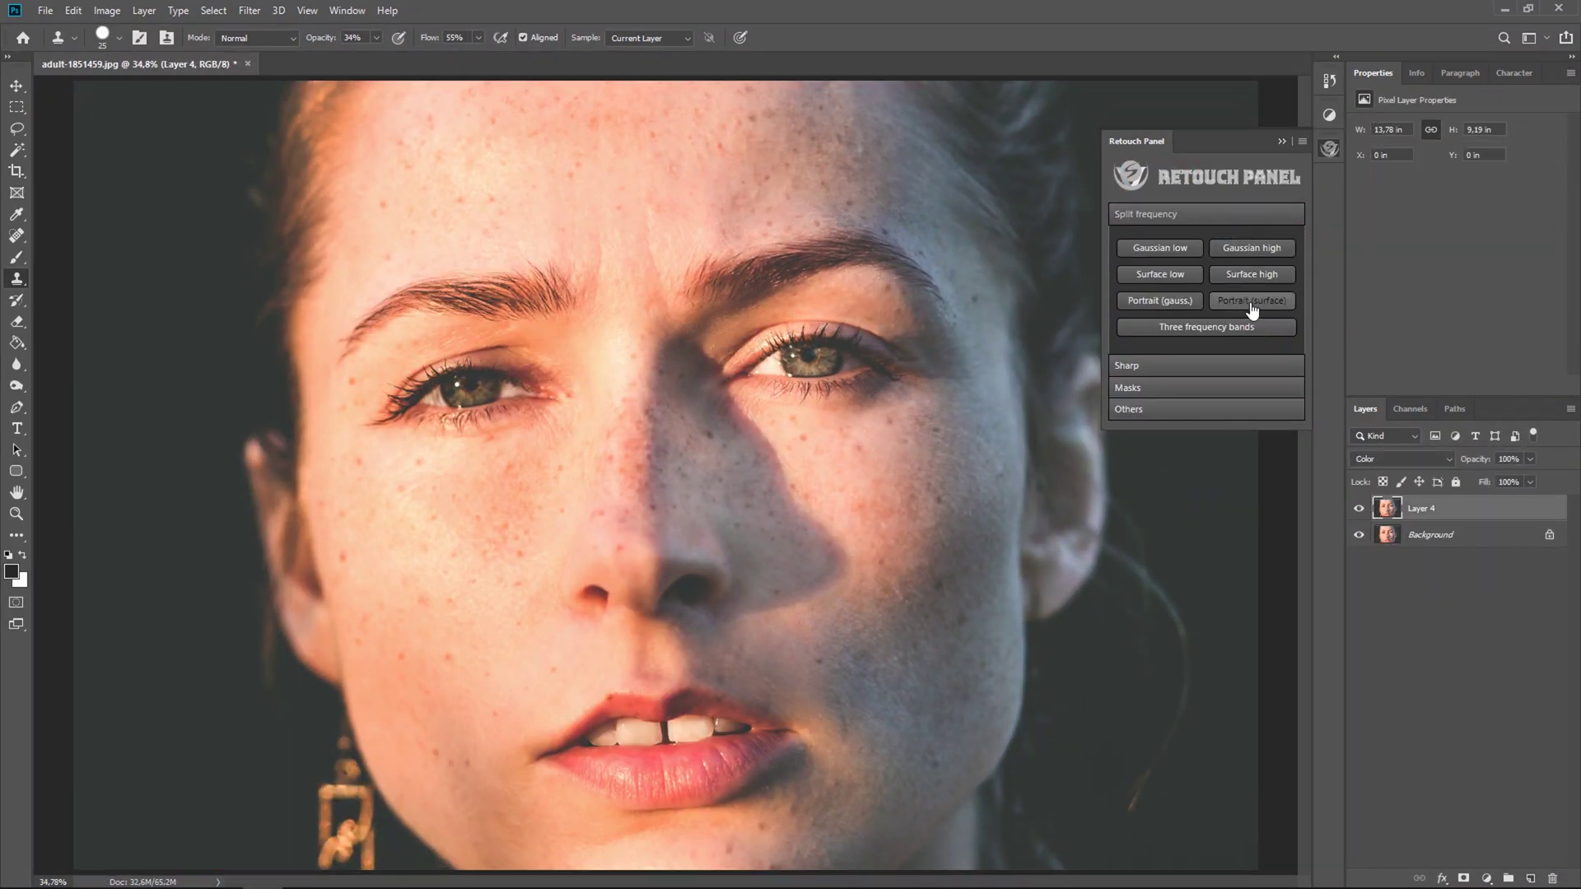
{"action": "left_click", "coordinate": [1174, 304]}
{"action": "left_click", "coordinate": [718, 336]}
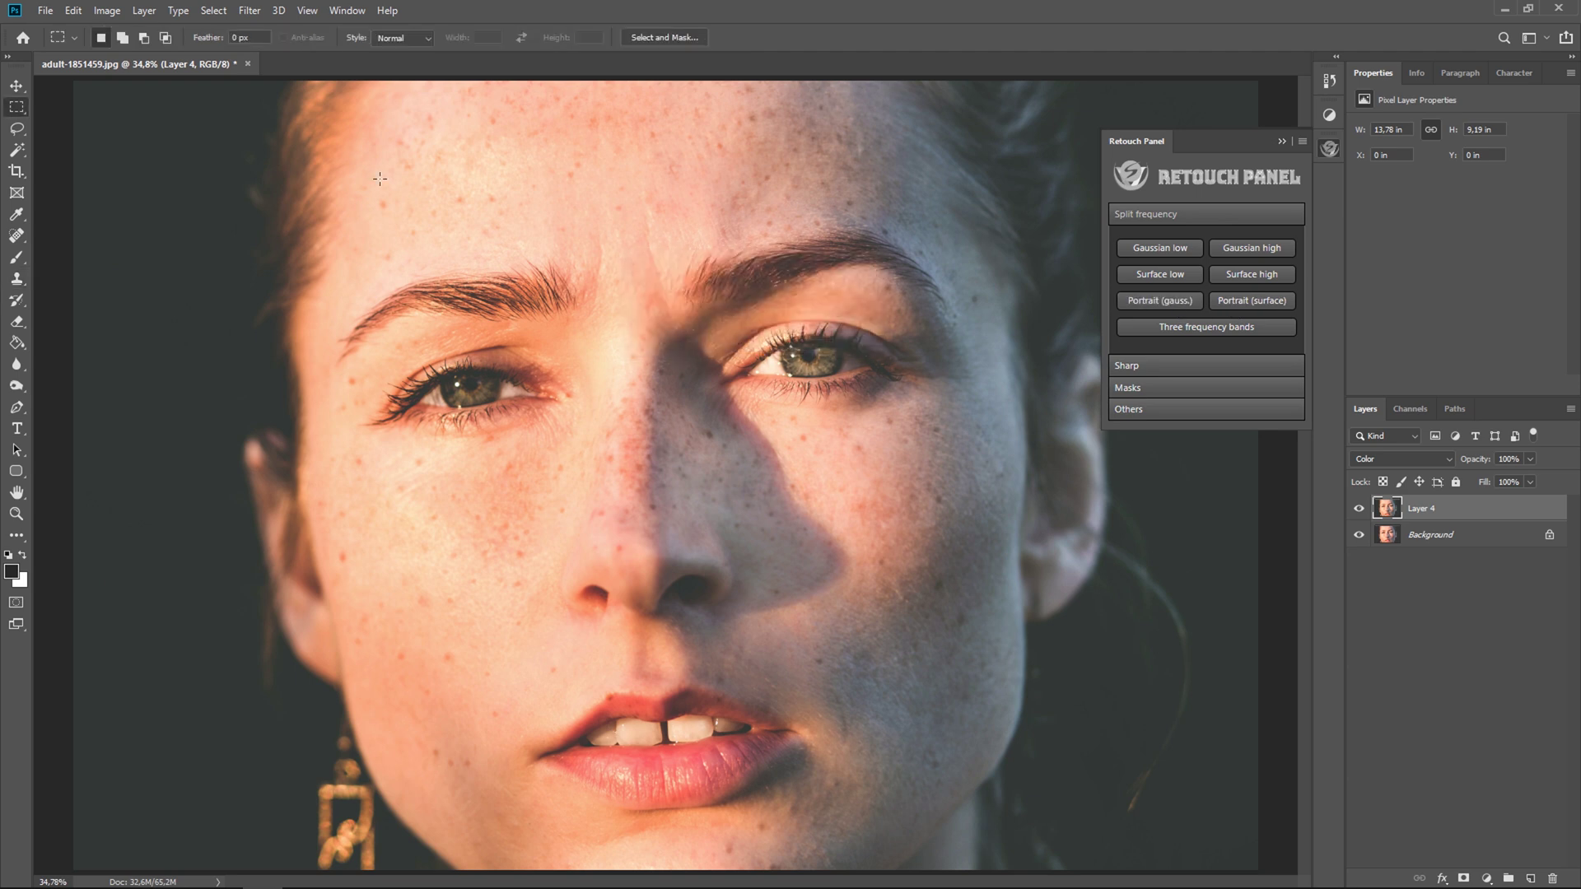
{"action": "left_click_drag", "start_coordinate": [287, 88], "coordinate": [1077, 875]}
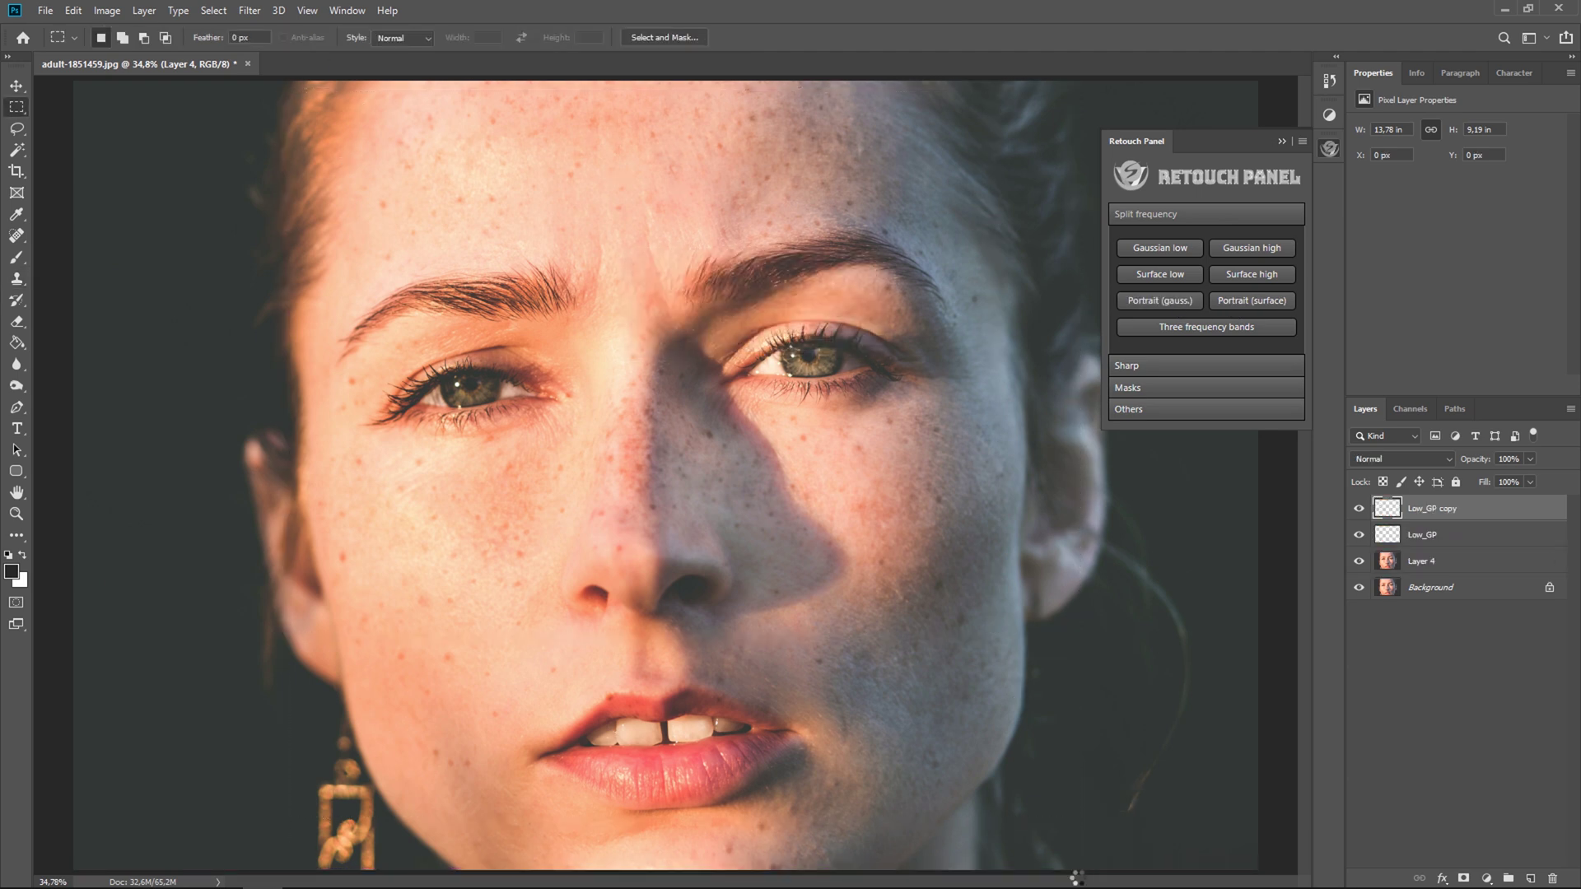
{"action": "left_click", "coordinate": [1378, 508]}
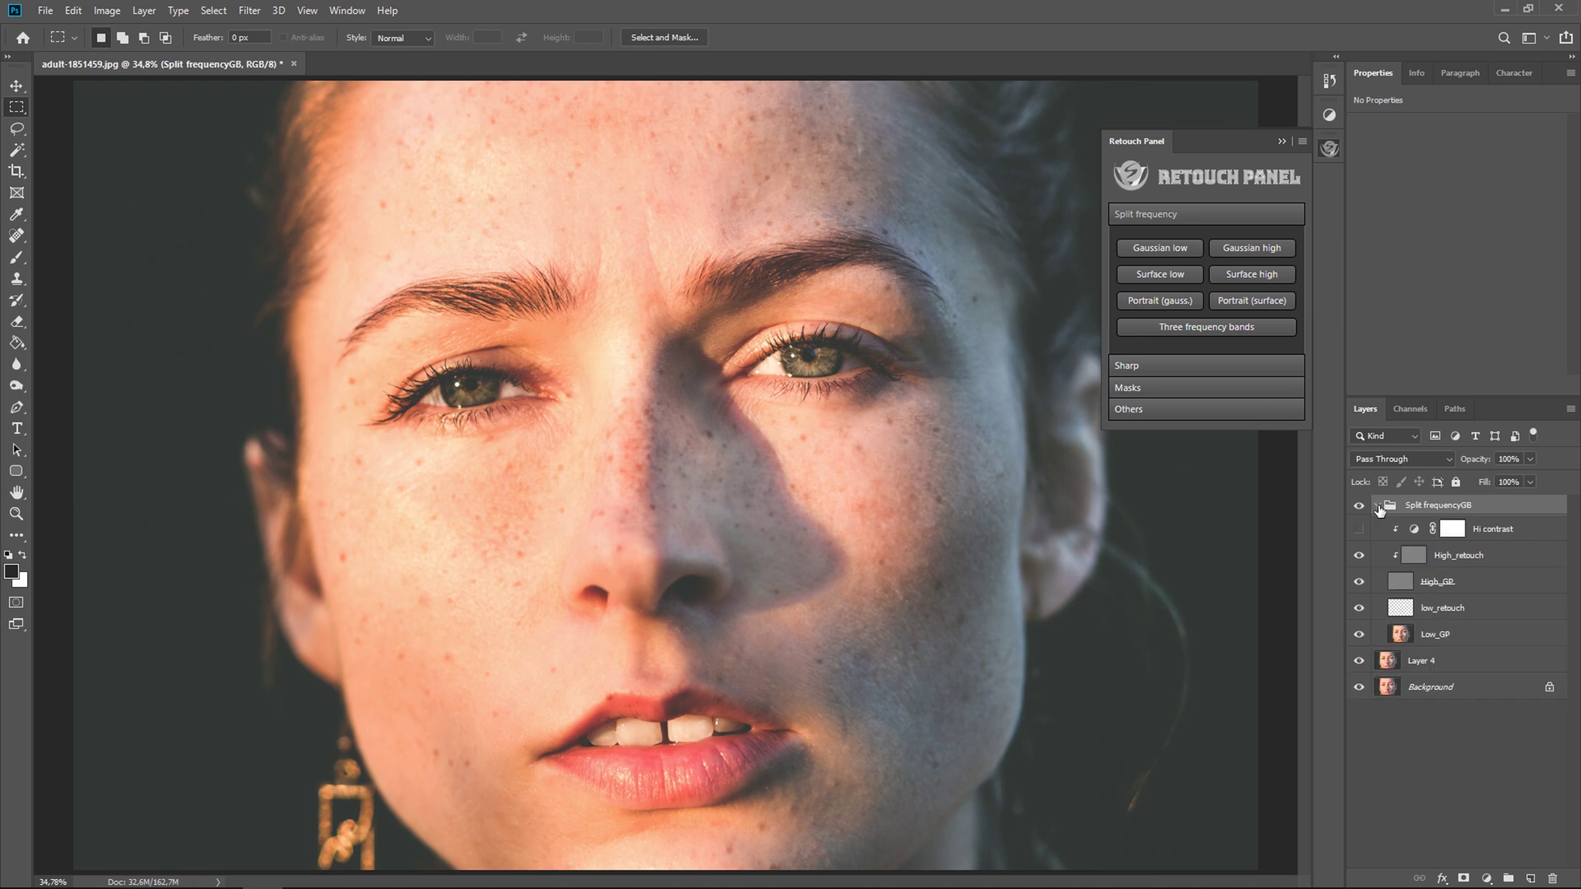
Show the Hi contrast layer, select High_retouch, and set up the Clone Stamp with 100% flow for work around the mouth
{"action": "left_click", "coordinate": [1361, 535]}
{"action": "scroll", "coordinate": [683, 627], "scroll_direction": "up", "scroll_amount": 9}
{"action": "left_click_drag", "start_coordinate": [653, 637], "coordinate": [813, 350]}
{"action": "left_click", "coordinate": [1471, 558]}
{"action": "left_click", "coordinate": [16, 278]}
{"action": "left_click", "coordinate": [479, 38]}
{"action": "left_click_drag", "start_coordinate": [477, 57], "coordinate": [514, 58]}
{"action": "left_click", "coordinate": [121, 37]}
{"action": "left_click", "coordinate": [121, 38]}
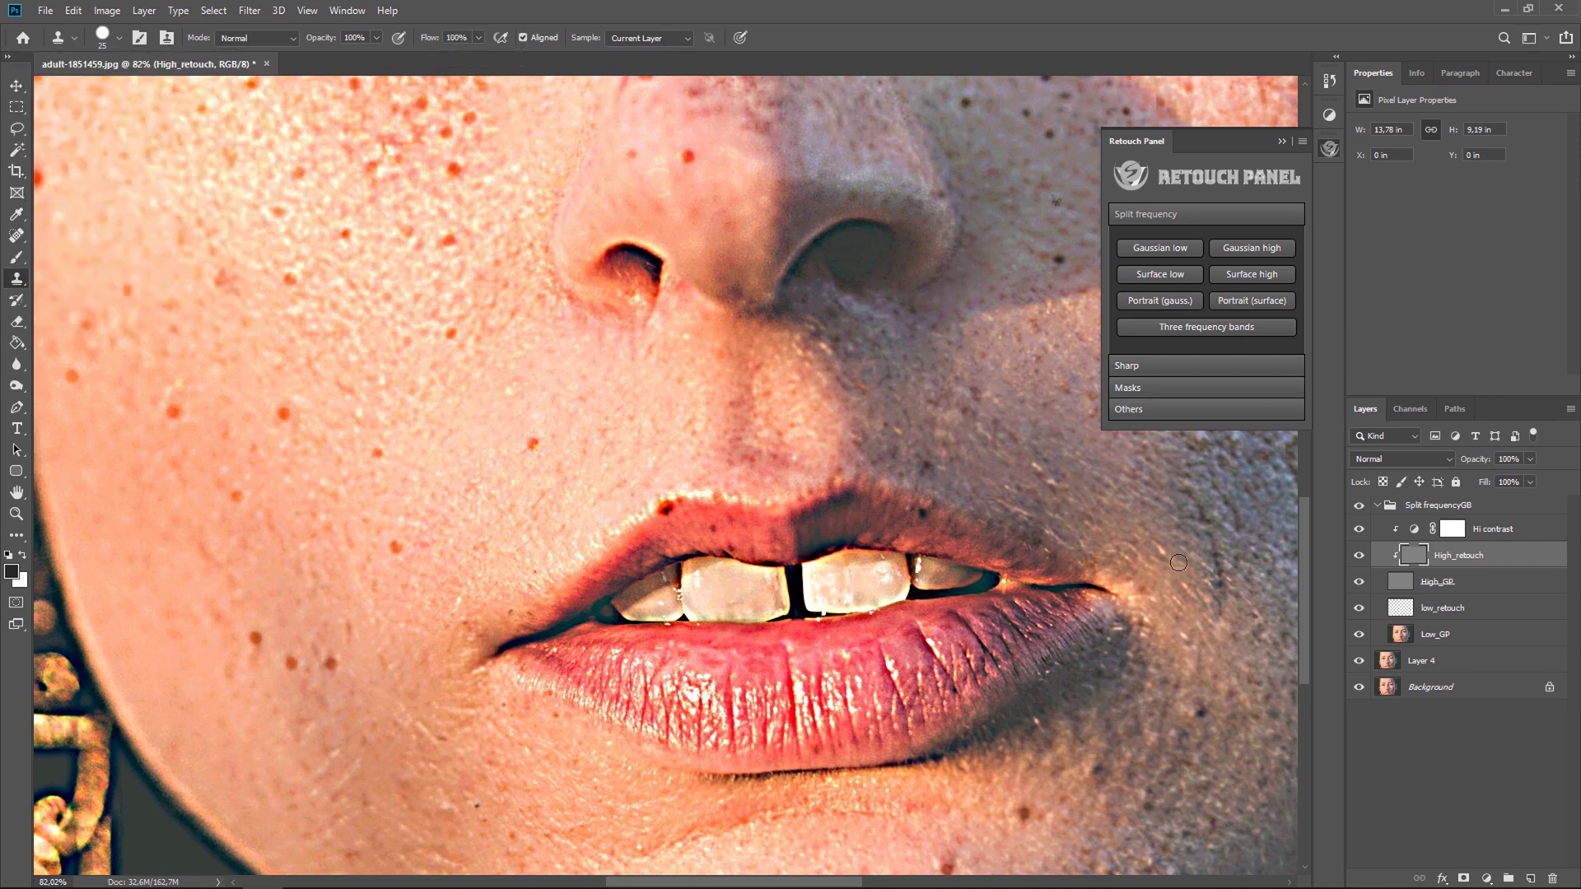
Clone out the small dark spots on and around the upper lip on the High_retouch layer
{"action": "left_click", "coordinate": [686, 514], "text": "alt"}
{"action": "left_click", "coordinate": [665, 509]}
{"action": "scroll", "coordinate": [752, 406], "scroll_direction": "up", "scroll_amount": 5}
{"action": "left_click", "coordinate": [664, 491], "text": "alt"}
{"action": "left_click_drag", "start_coordinate": [641, 490], "coordinate": [655, 493]}
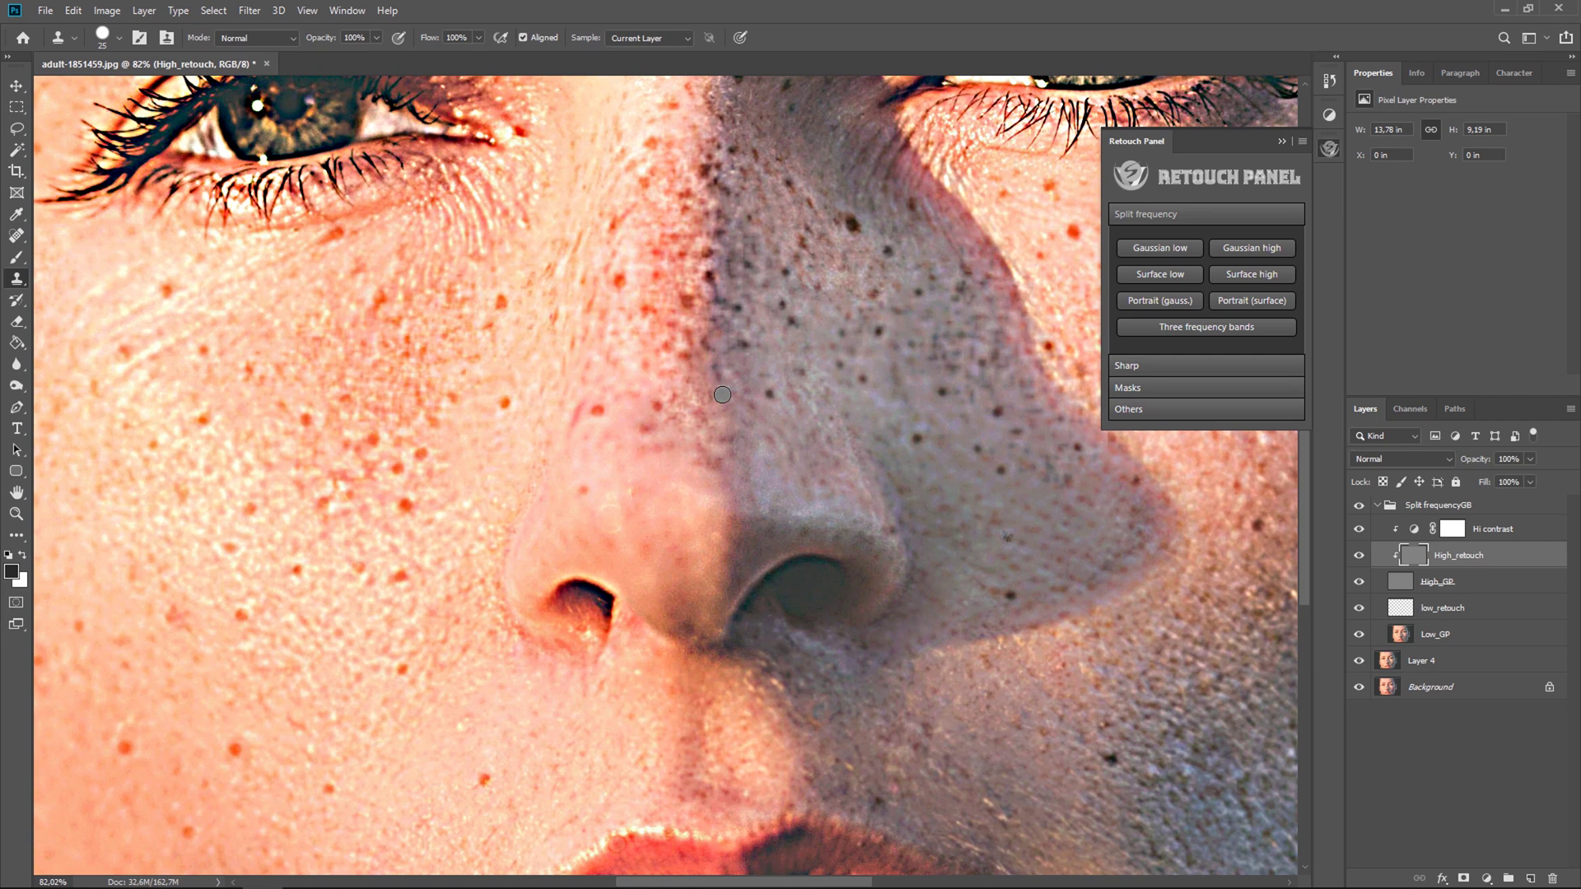
Clone out dark spots along the bridge of the nose, undoing the last stroke, and reduce the brush to 20 px
{"action": "left_click", "coordinate": [851, 248], "text": "alt"}
{"action": "left_click", "coordinate": [853, 226]}
{"action": "left_click", "coordinate": [713, 280]}
{"action": "left_click", "coordinate": [730, 397]}
{"action": "key", "text": "ctrl+z"}
{"action": "key", "text": "bracketleft"}
{"action": "key", "text": "bracketleft"}
{"action": "key", "text": "bracketleft"}
{"action": "key", "text": "bracketleft"}
{"action": "scroll", "coordinate": [717, 301], "scroll_direction": "down", "scroll_amount": 5}
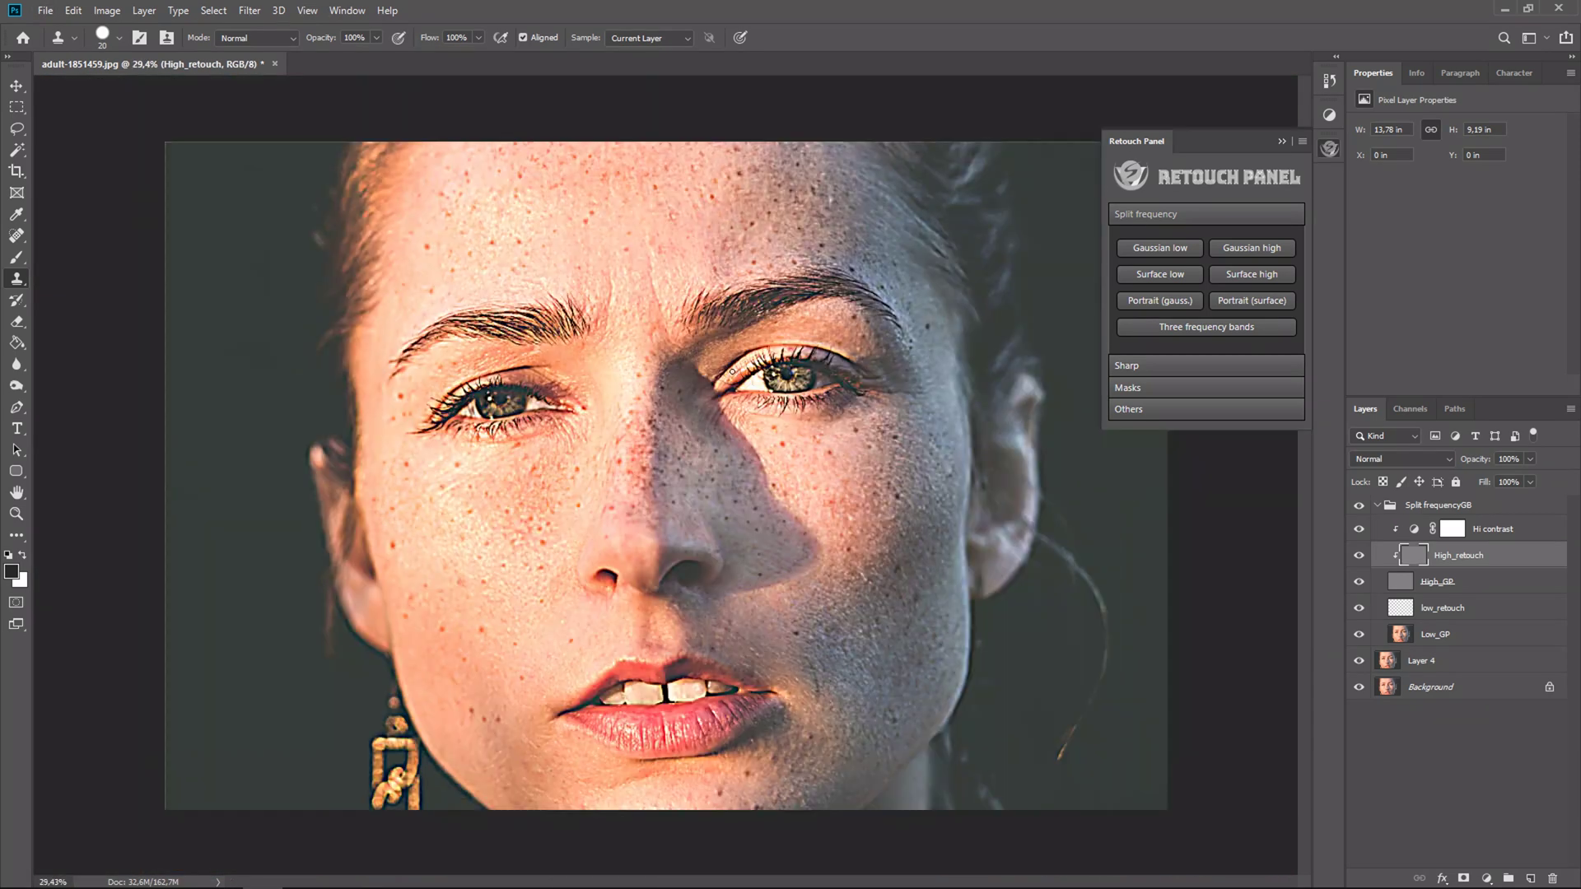
Compare the face with and without the High_retouch layer, and hide the Hi contrast layer
{"action": "left_click", "coordinate": [1360, 556]}
{"action": "left_click", "coordinate": [1361, 556]}
{"action": "left_click", "coordinate": [1361, 556]}
{"action": "left_click", "coordinate": [1359, 528]}
{"action": "scroll", "coordinate": [702, 545], "scroll_direction": "up", "scroll_amount": 1}
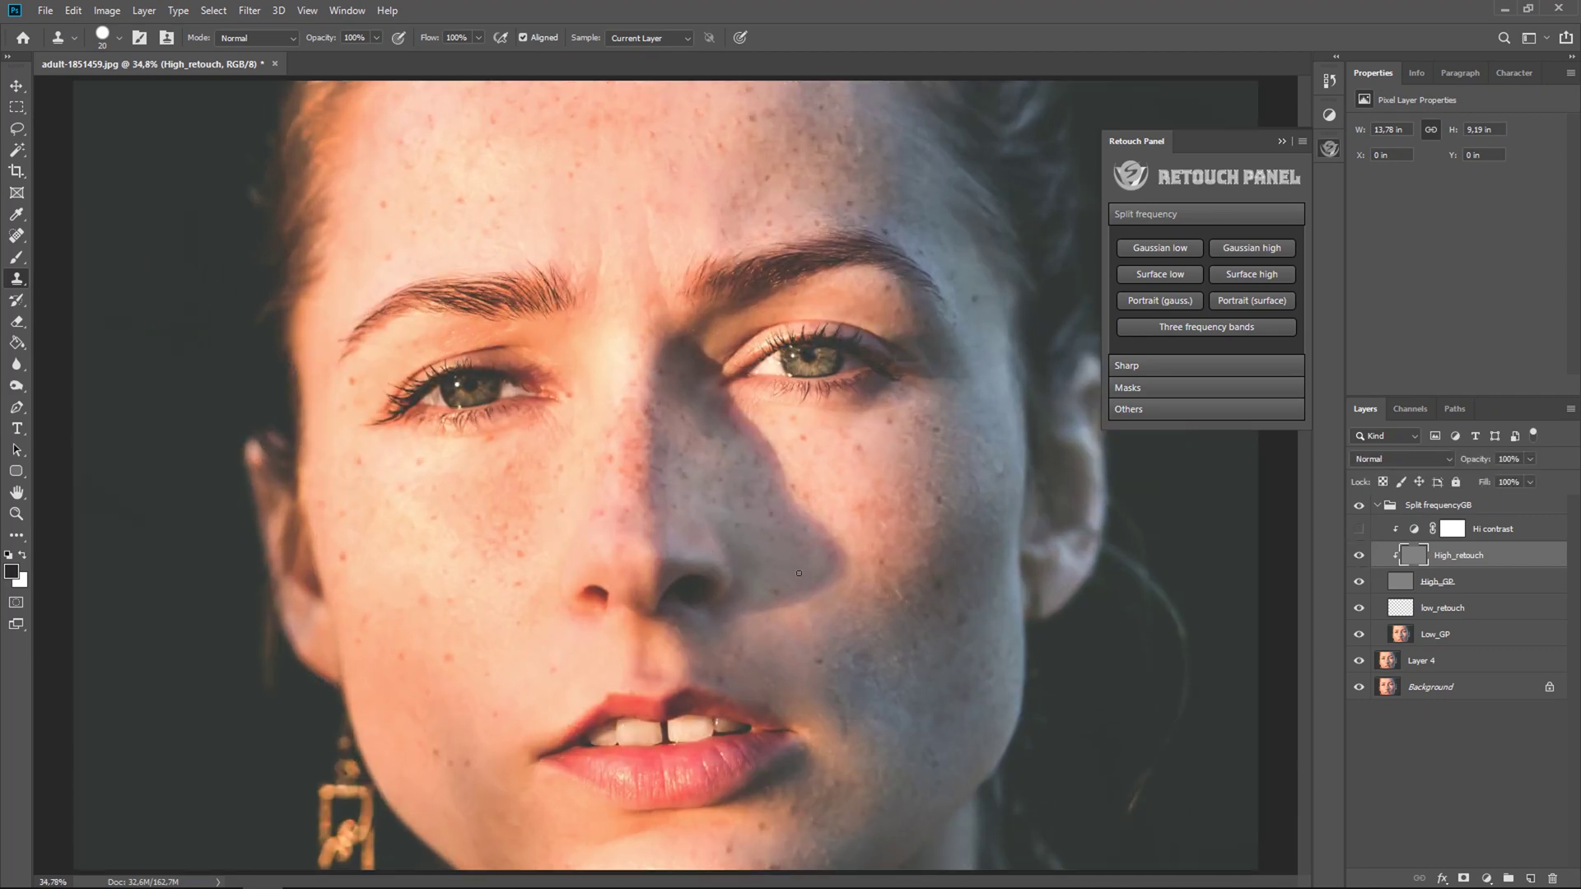
Sharpen the portrait with Sharp K channel, using a High Pass radius of 1.5 pixels
{"action": "left_click", "coordinate": [1200, 366]}
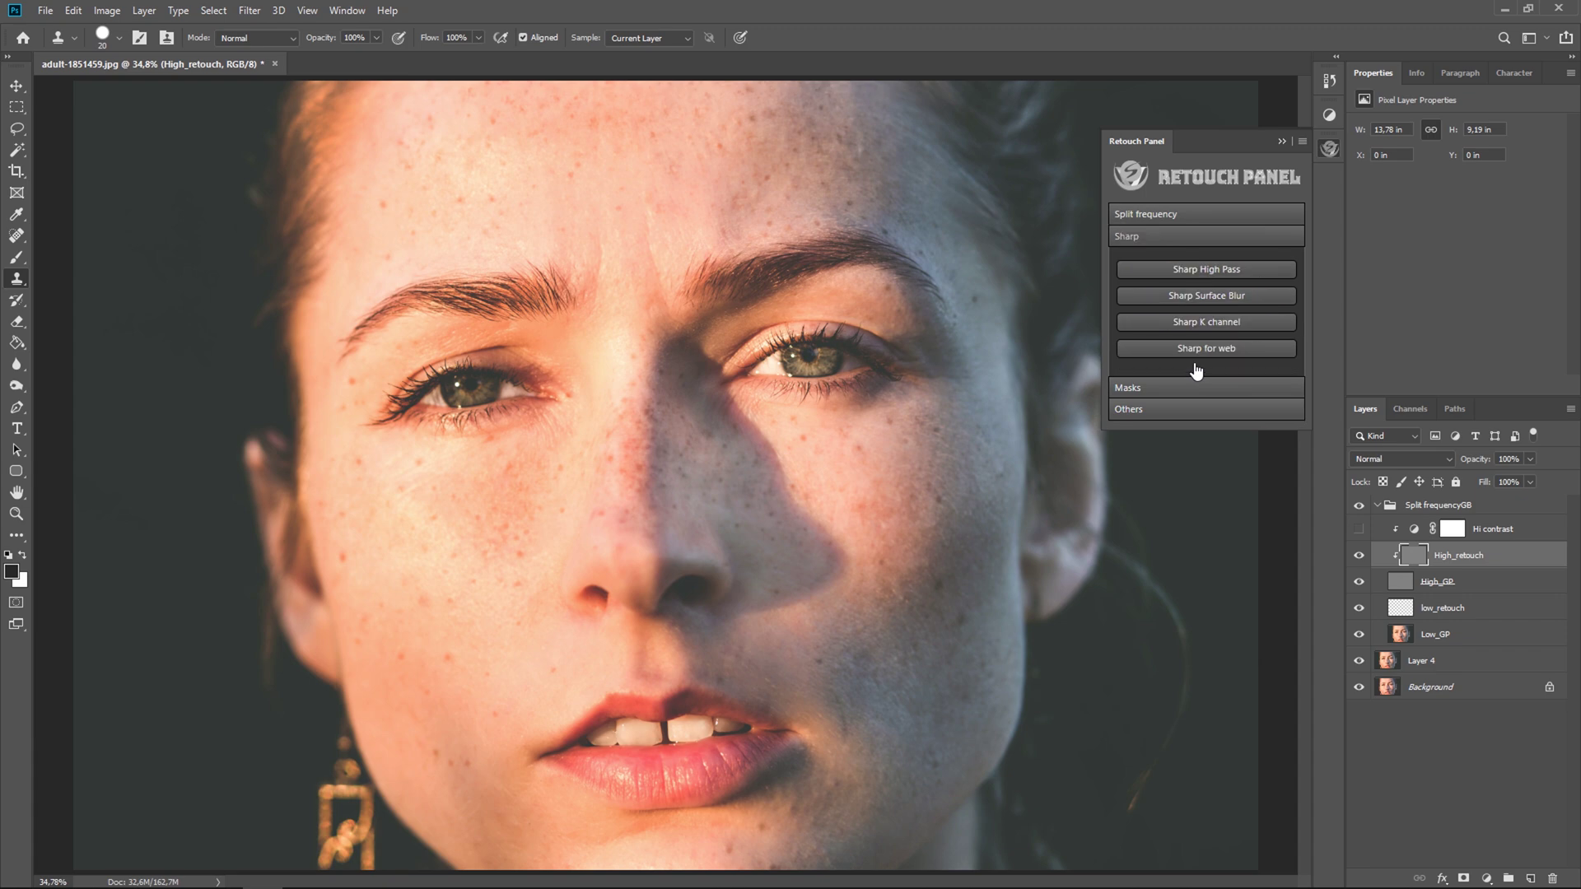
{"action": "left_click", "coordinate": [1228, 324]}
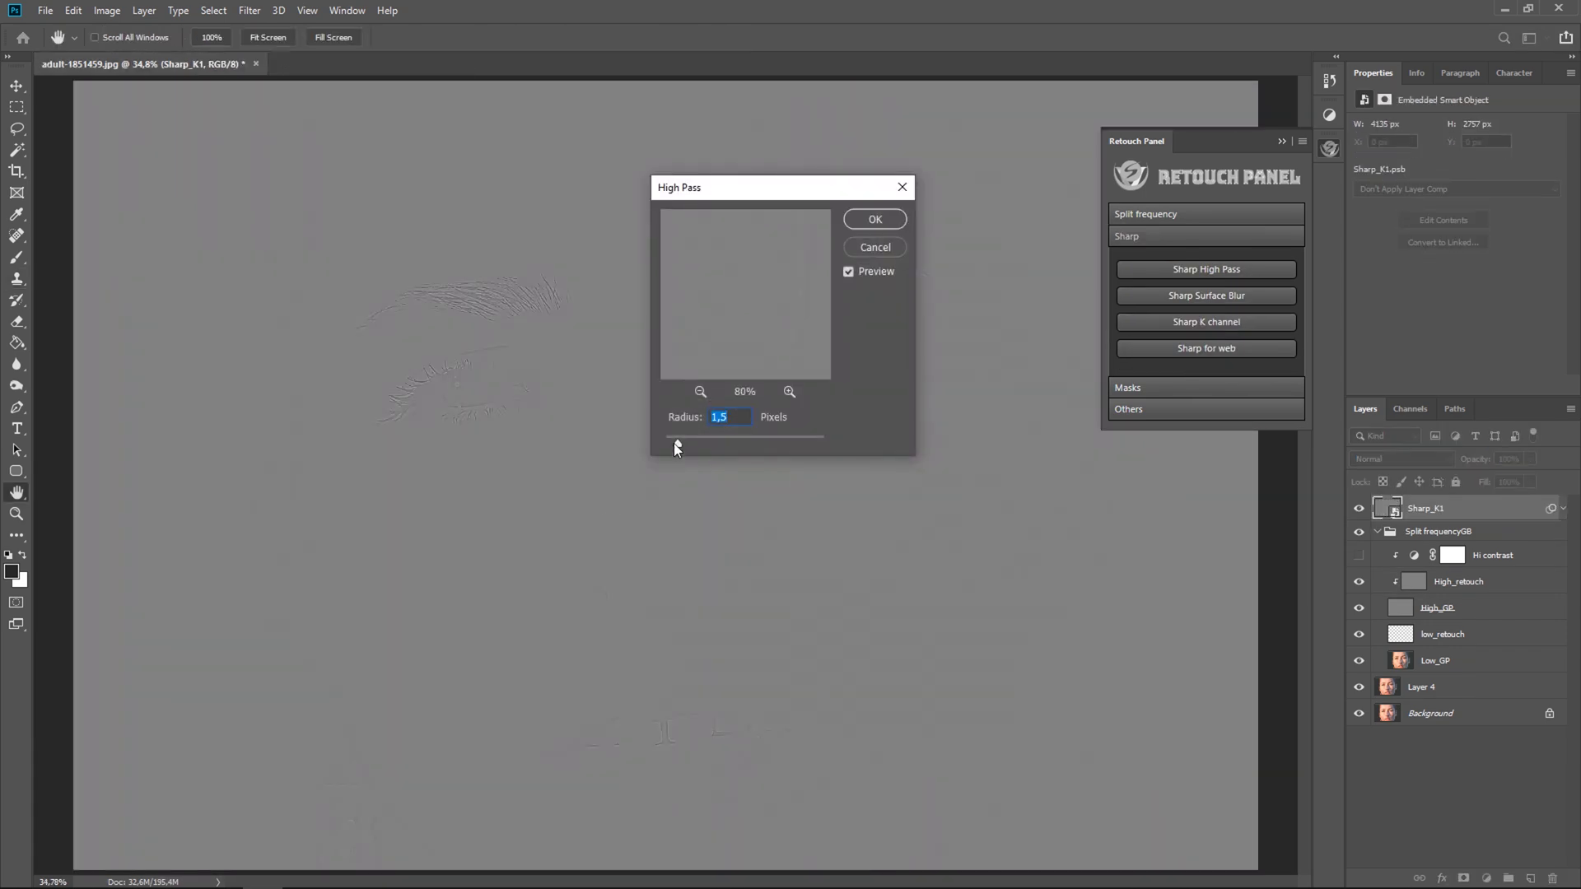
{"action": "left_click", "coordinate": [871, 224]}
Compare the portrait with and without the Sharp_K1 layer, and against the original Background
{"action": "left_click", "coordinate": [1360, 507]}
{"action": "left_click", "coordinate": [1360, 507]}
{"action": "left_click", "coordinate": [1360, 710], "text": "alt"}
{"action": "left_click", "coordinate": [1360, 710], "text": "alt"}
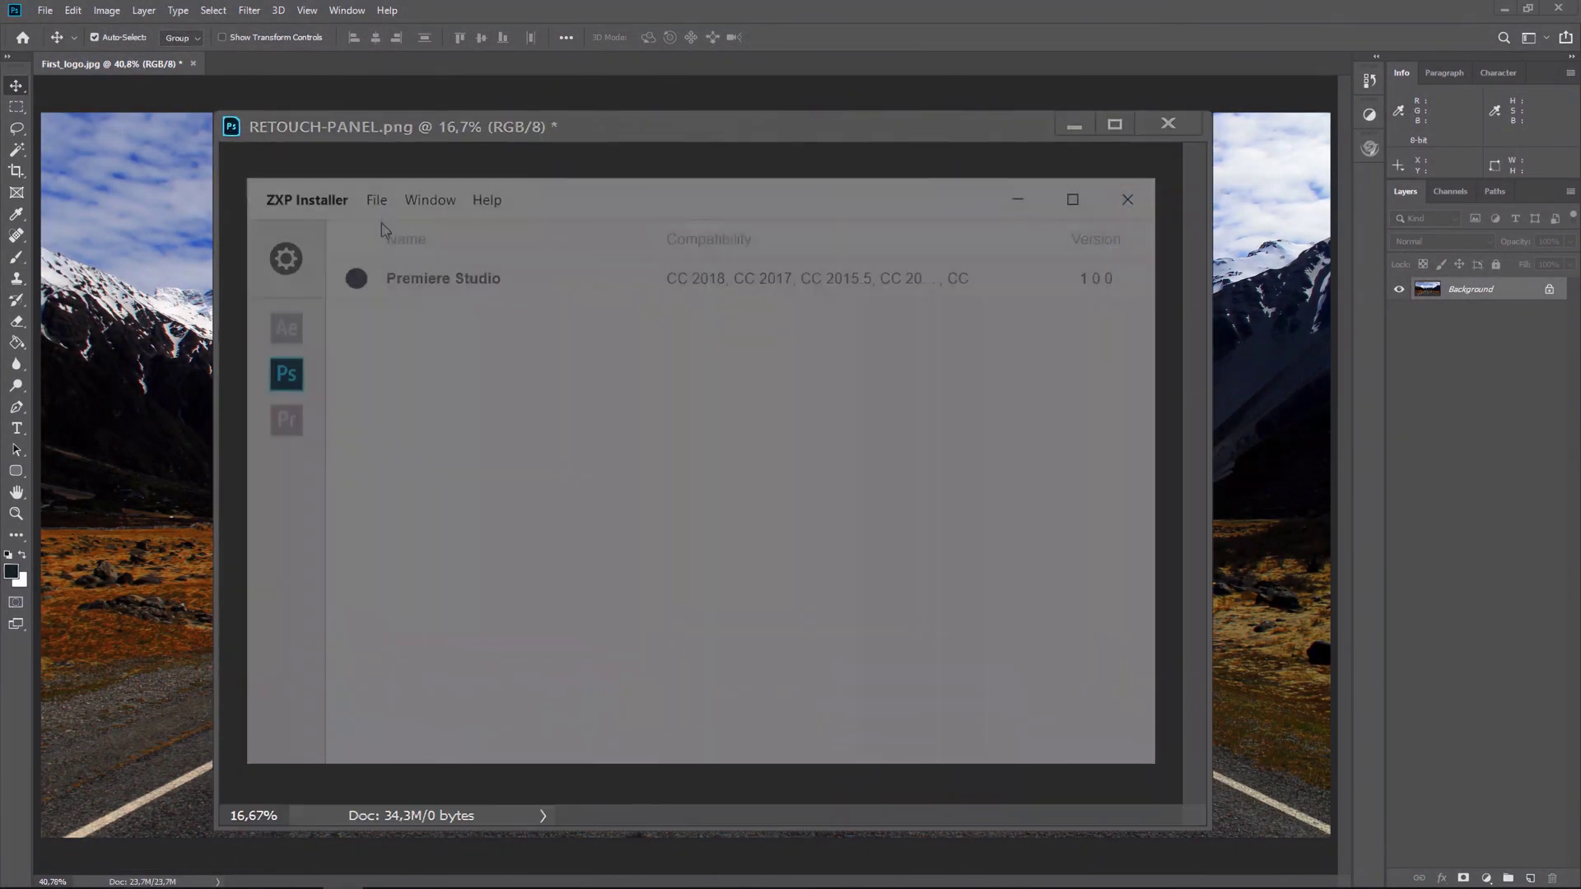
Switch to ZXP Installer, install the VShRetouchPannel.zxp extension, and dismiss the completion message
{"action": "left_click", "coordinate": [376, 200]}
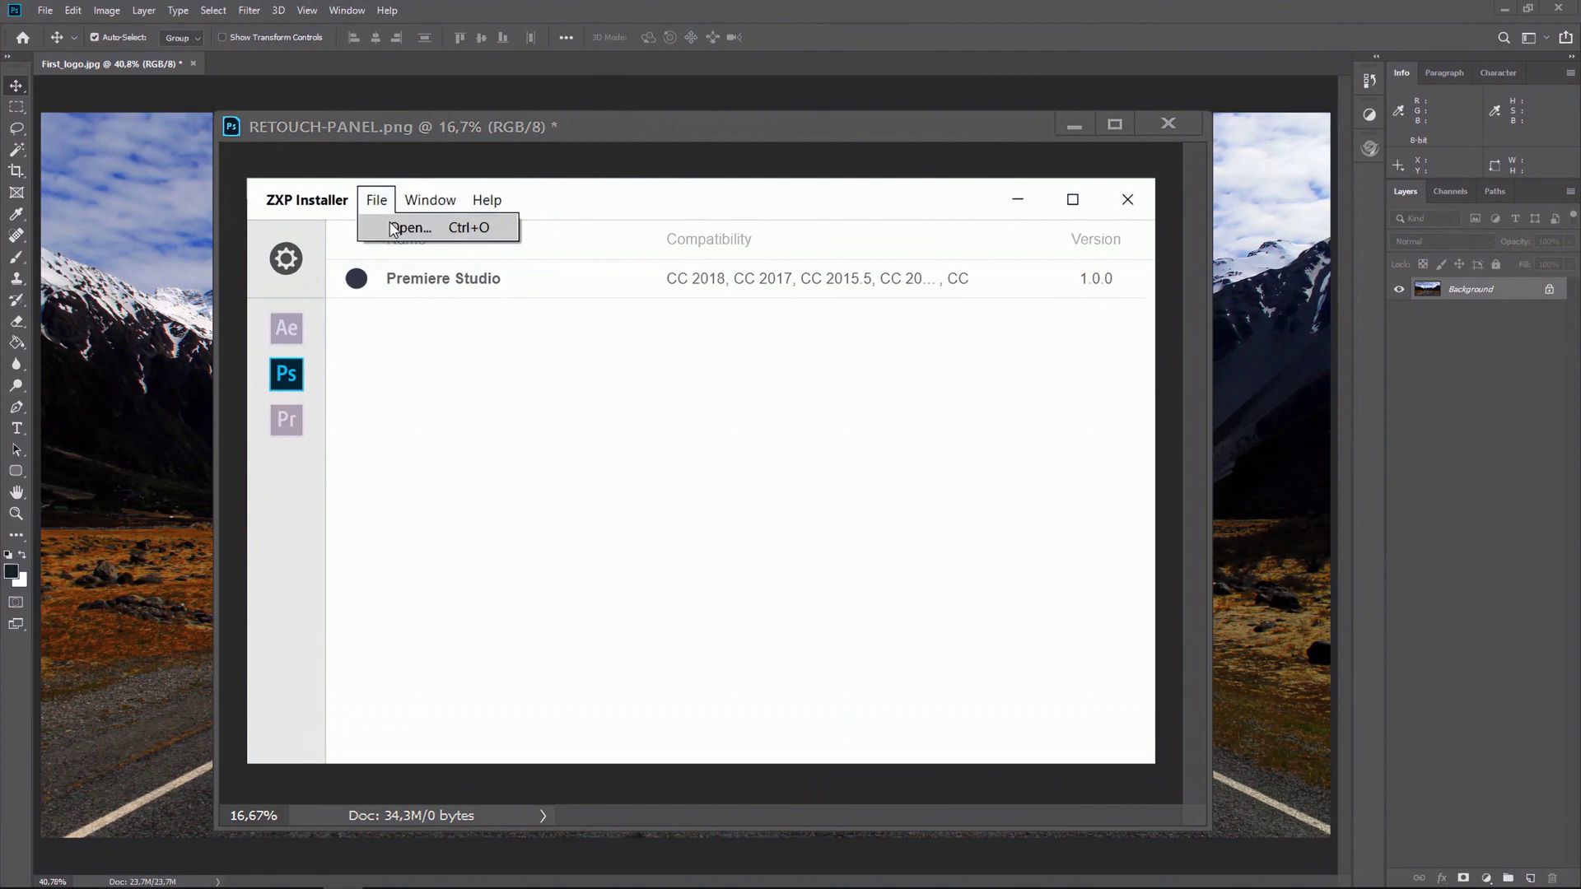
{"action": "left_click", "coordinate": [412, 230]}
{"action": "left_click", "coordinate": [539, 452]}
{"action": "left_click", "coordinate": [902, 692]}
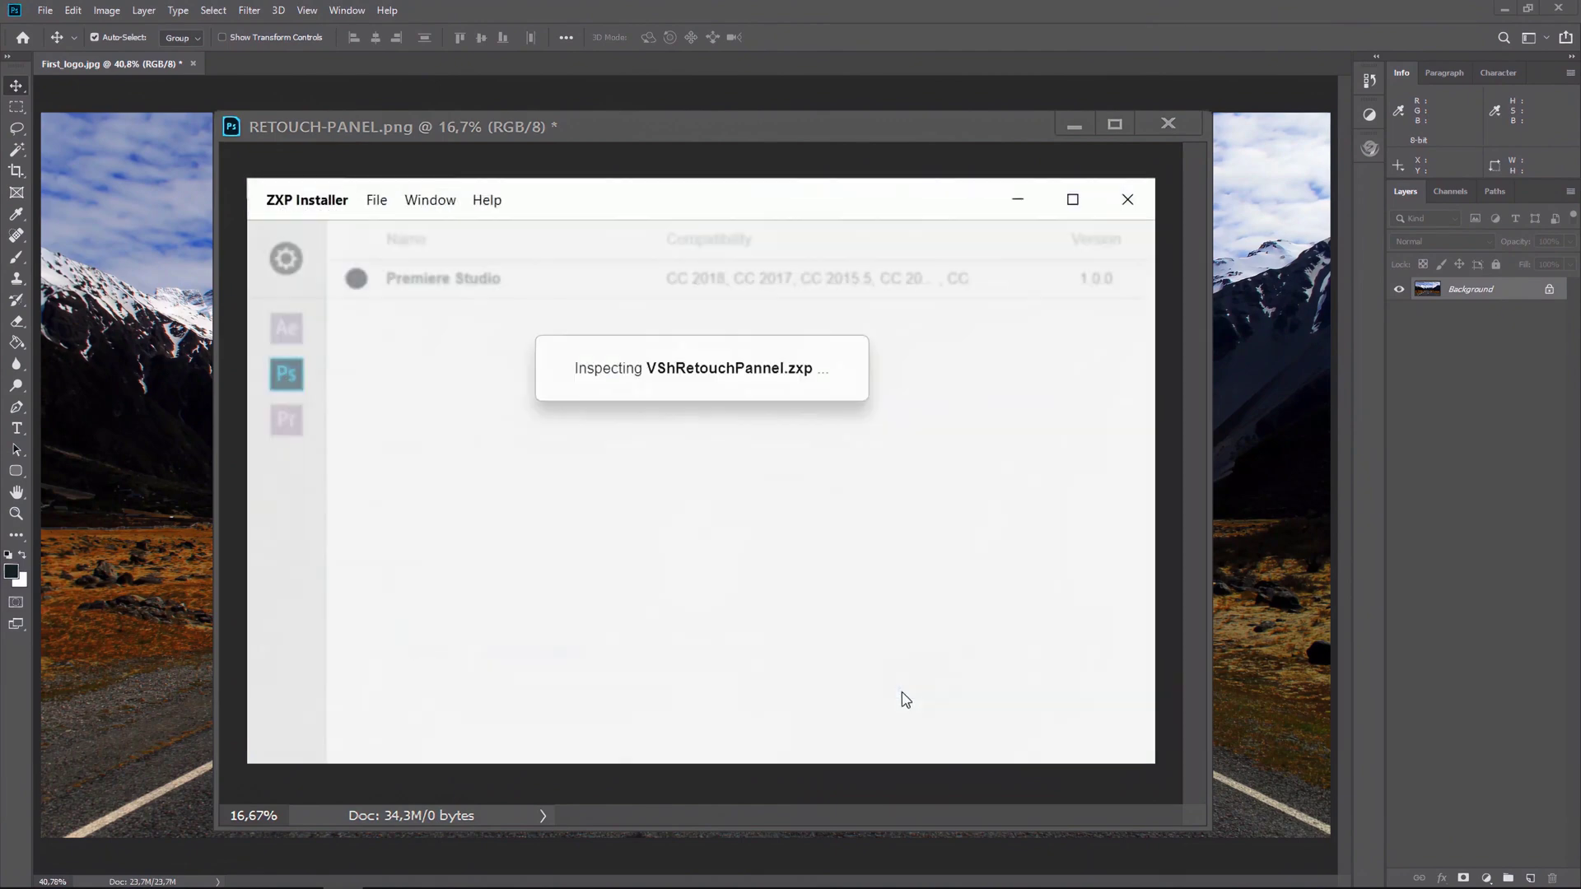
{"action": "left_click", "coordinate": [822, 481]}
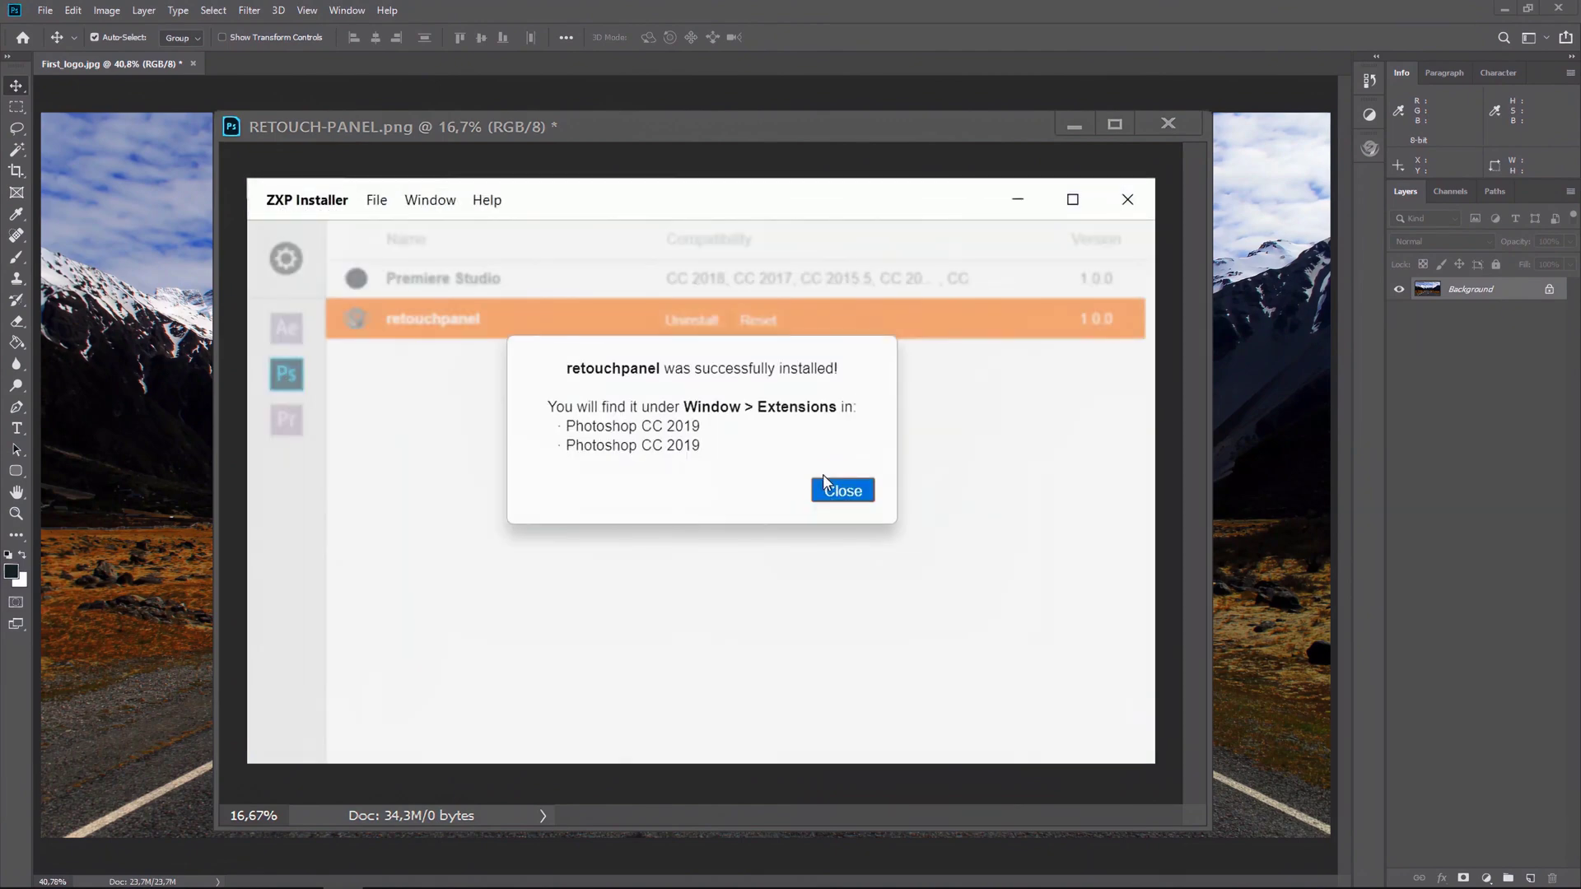
{"action": "left_click", "coordinate": [842, 492]}
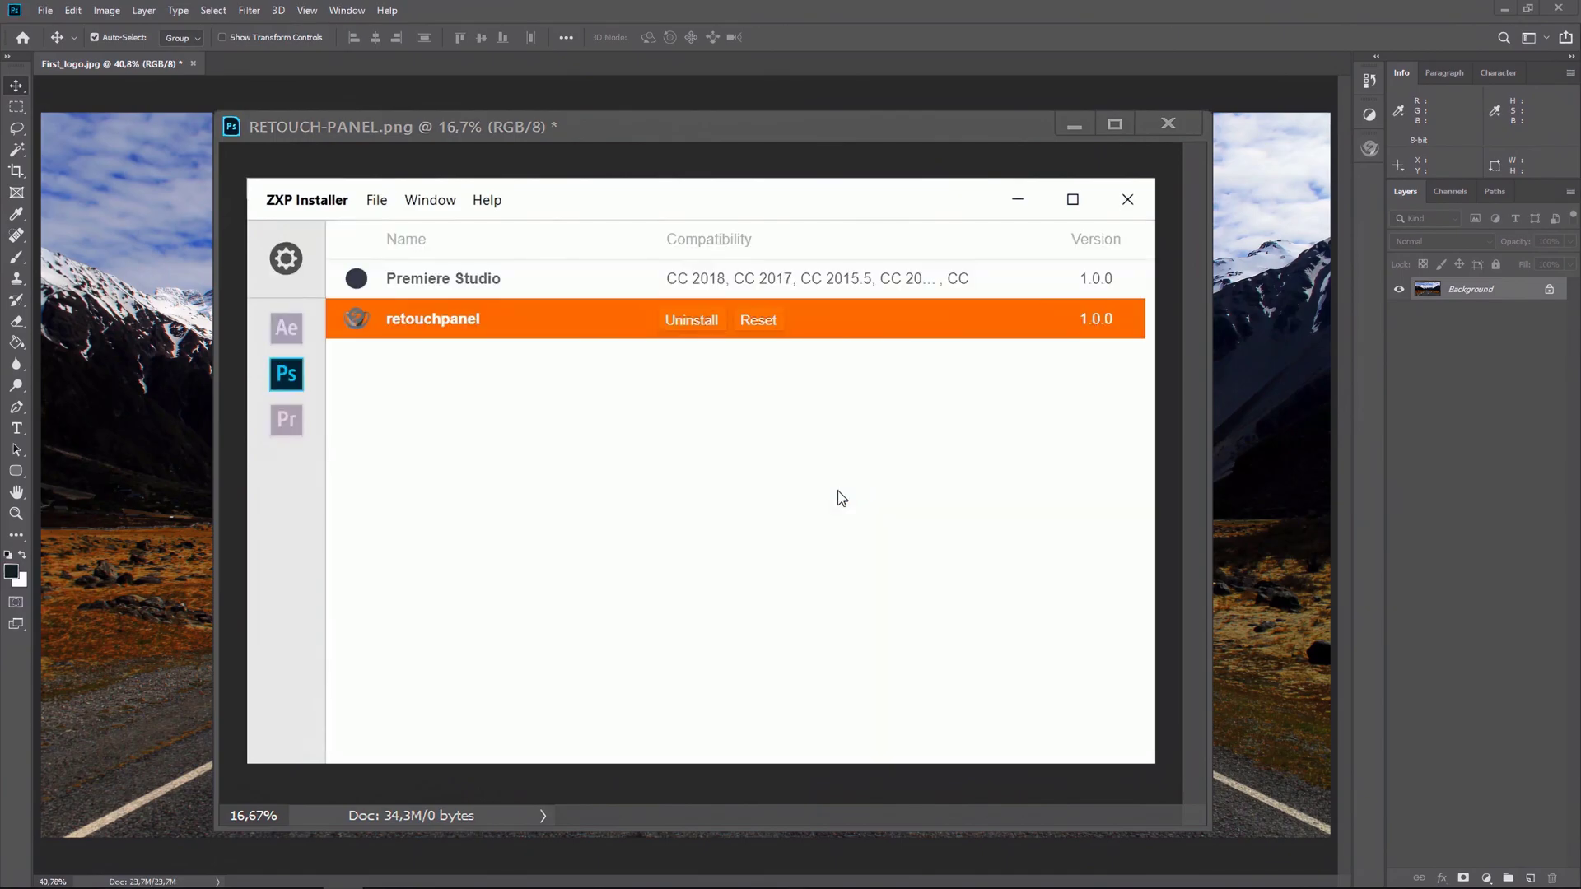